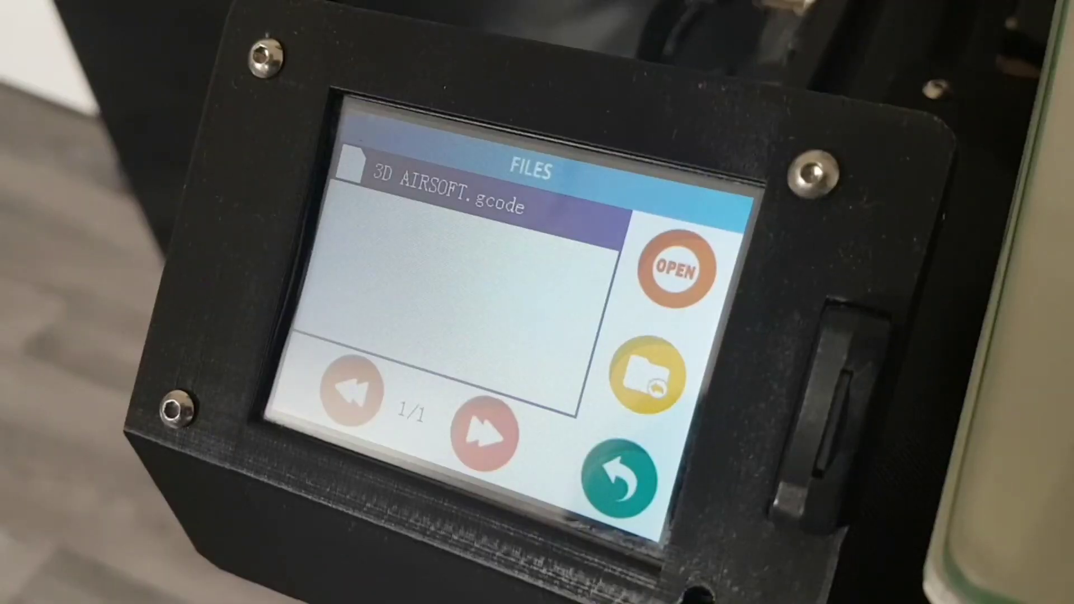
{"action": "left_click", "coordinate": [448, 191]}
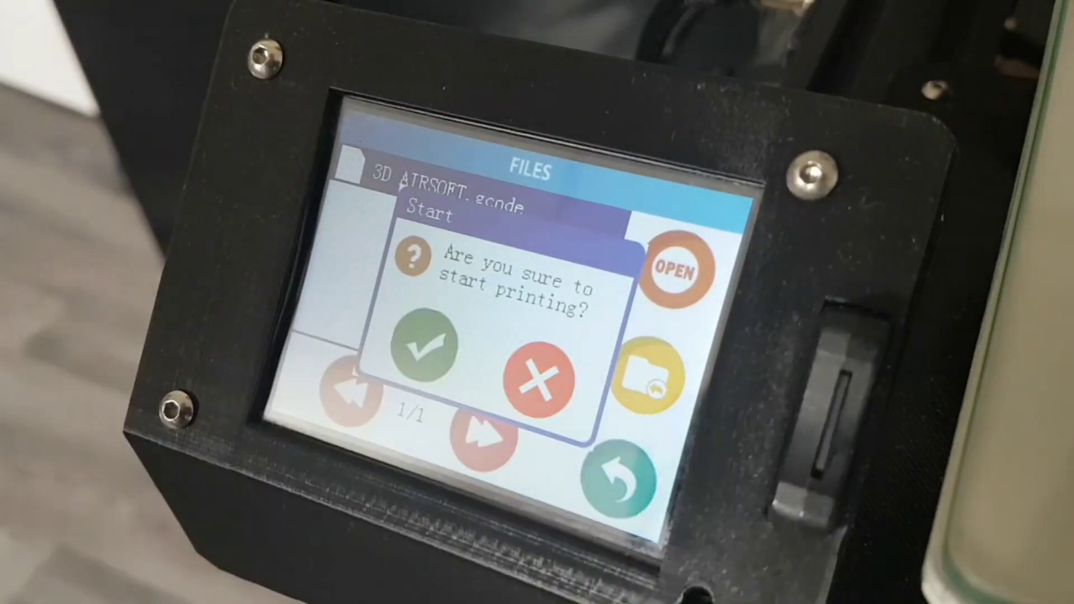
{"action": "left_click", "coordinate": [426, 347]}
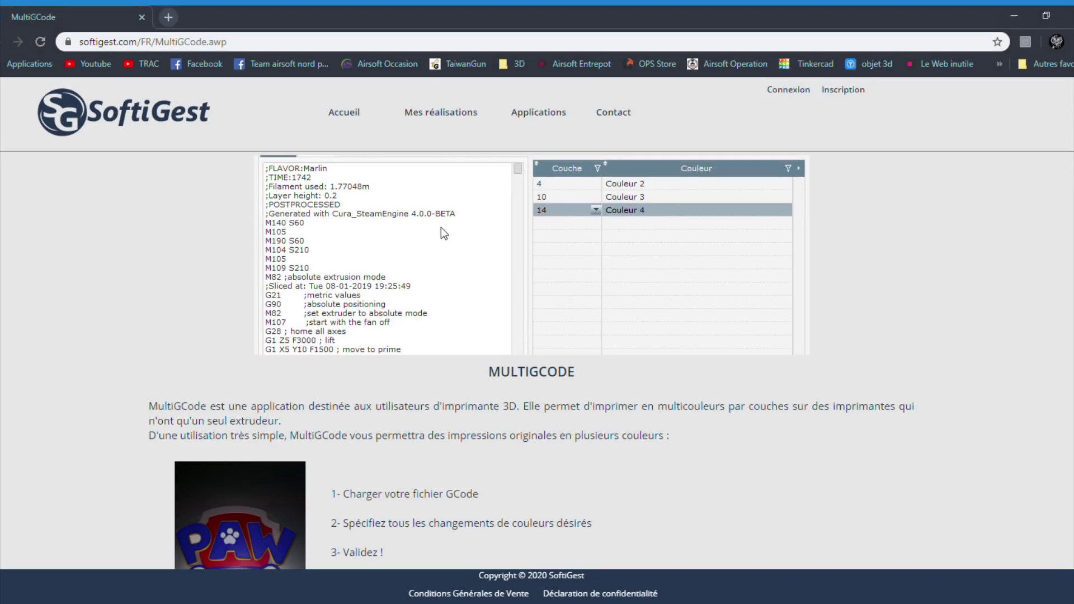
Read through the MultiGCode web page down to its purchase and trial download options
{"action": "scroll", "coordinate": [431, 199], "scroll_direction": "down", "scroll_amount": 7}
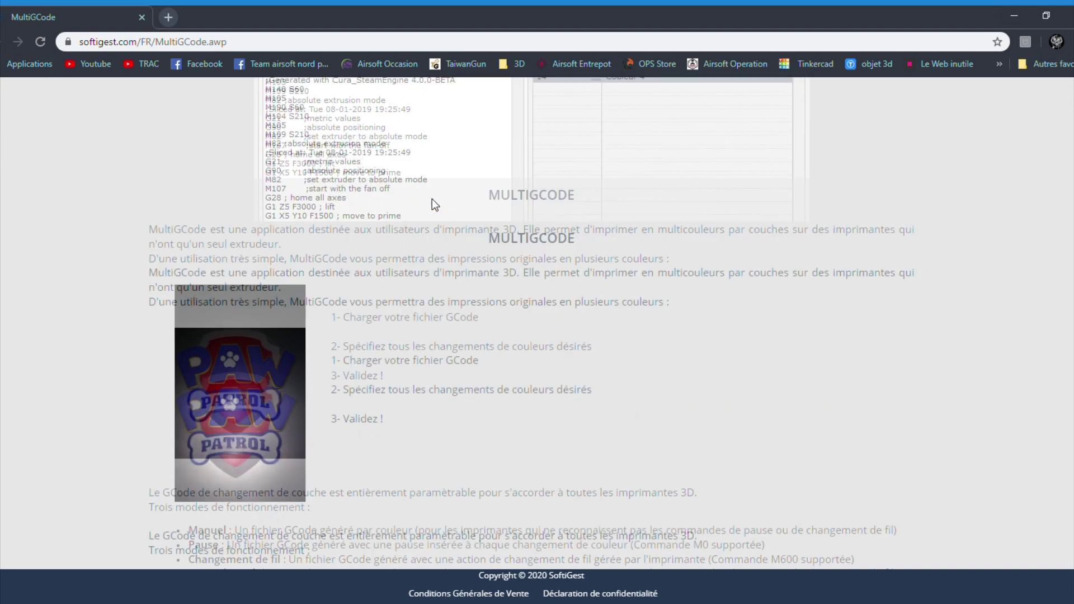
{"action": "scroll", "coordinate": [431, 199], "scroll_direction": "down", "scroll_amount": 6}
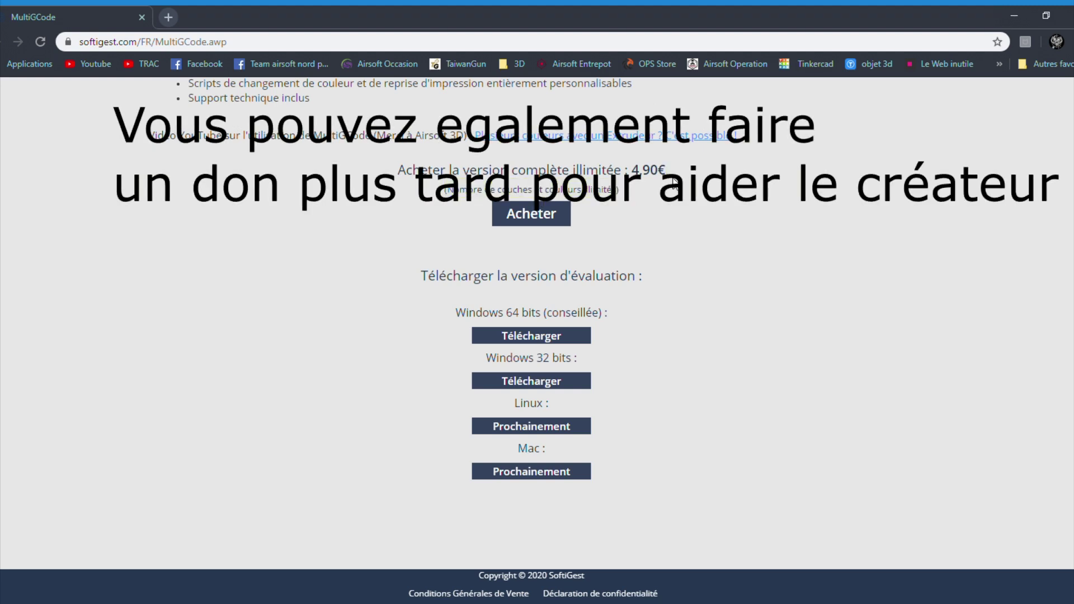
{"action": "left_click_drag", "start_coordinate": [671, 178], "coordinate": [636, 178]}
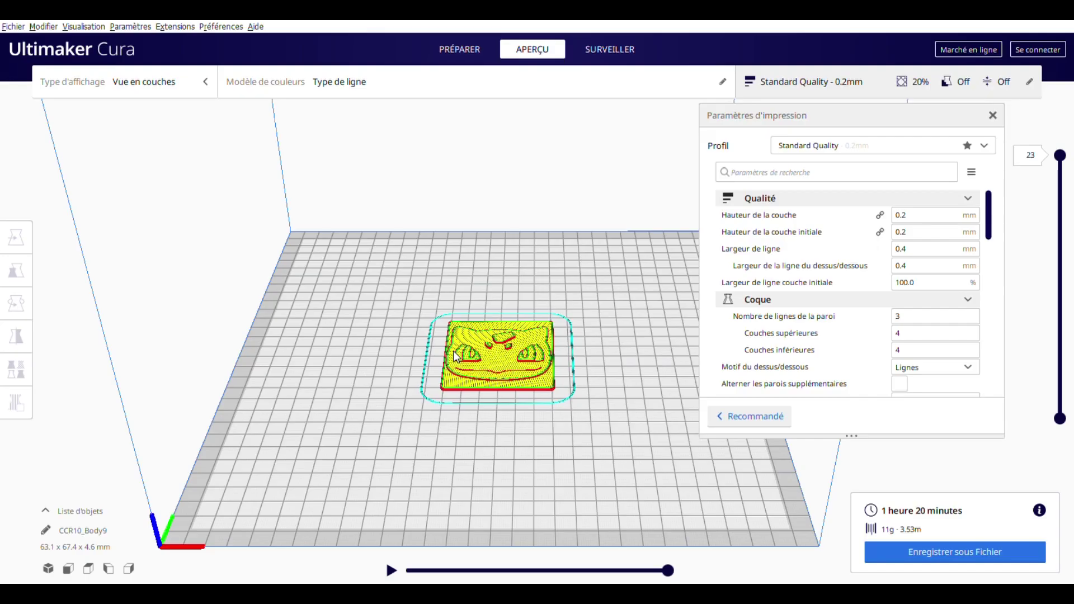
In Ultimaker Cura, inspect the sliced Bulbizard model up close and step through its preview from layer 10 to layer 23
{"action": "scroll", "coordinate": [526, 357], "scroll_direction": "up", "scroll_amount": 2}
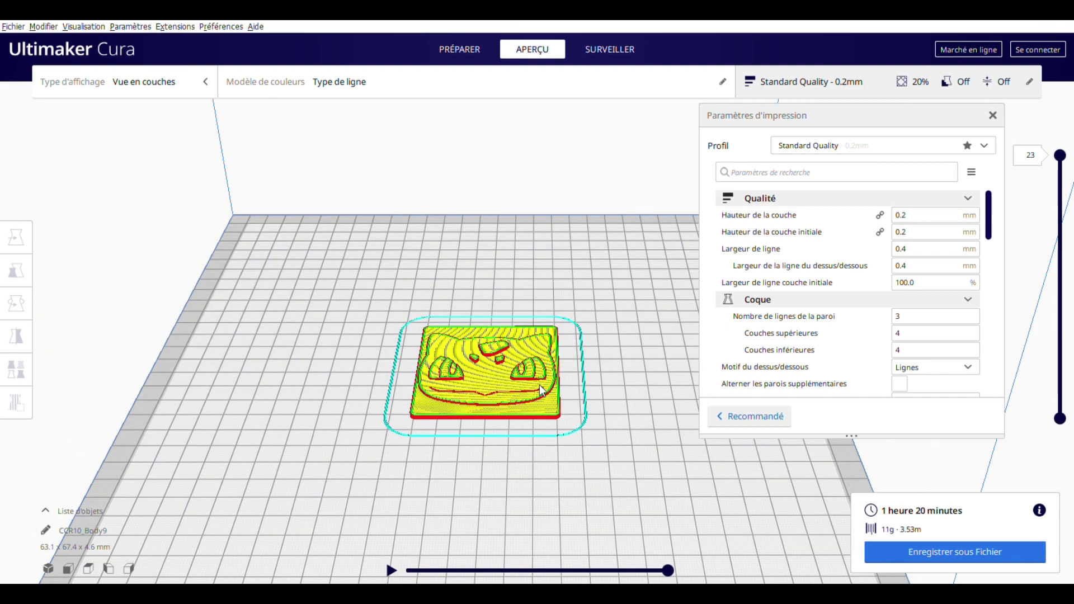
{"action": "scroll", "coordinate": [539, 384], "scroll_direction": "up", "scroll_amount": 3}
{"action": "middle_click_drag", "start_coordinate": [600, 401], "coordinate": [610, 393]}
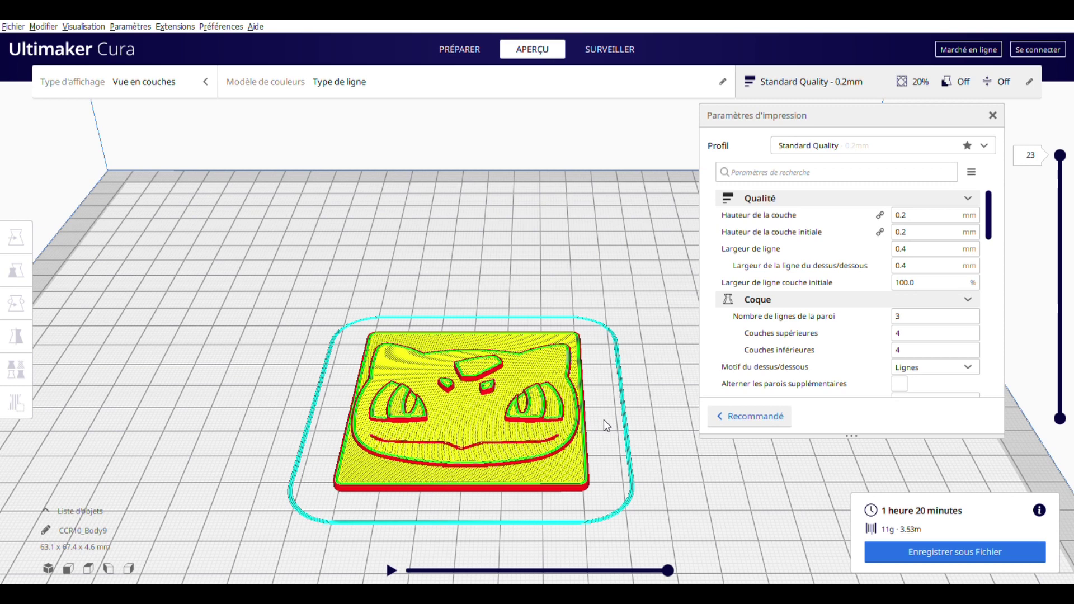
{"action": "scroll", "coordinate": [436, 330], "scroll_direction": "down", "scroll_amount": 2}
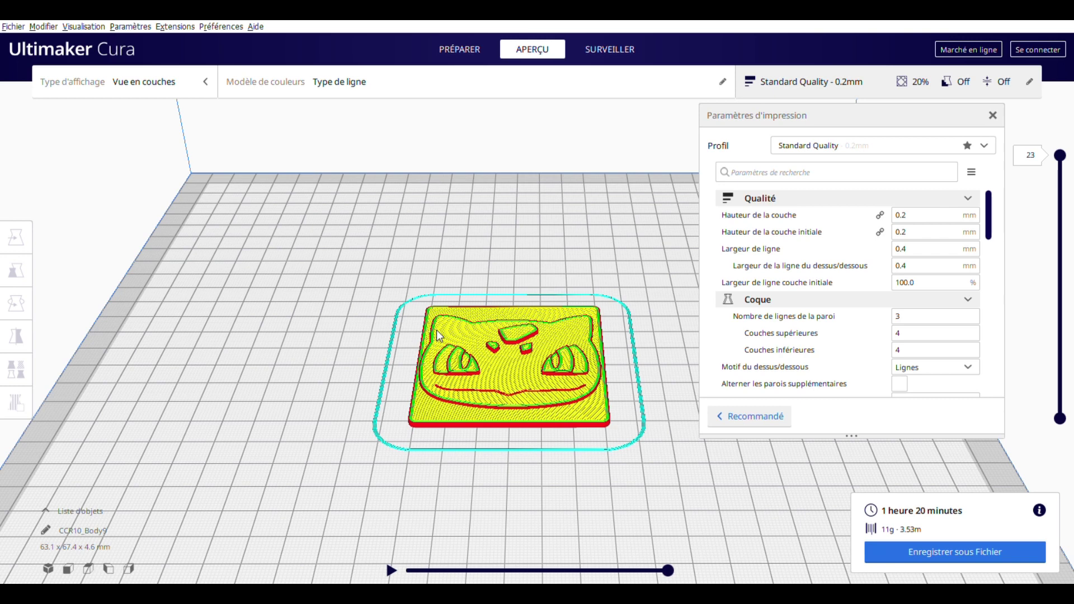
{"action": "mouse_move", "coordinate": [808, 222]}
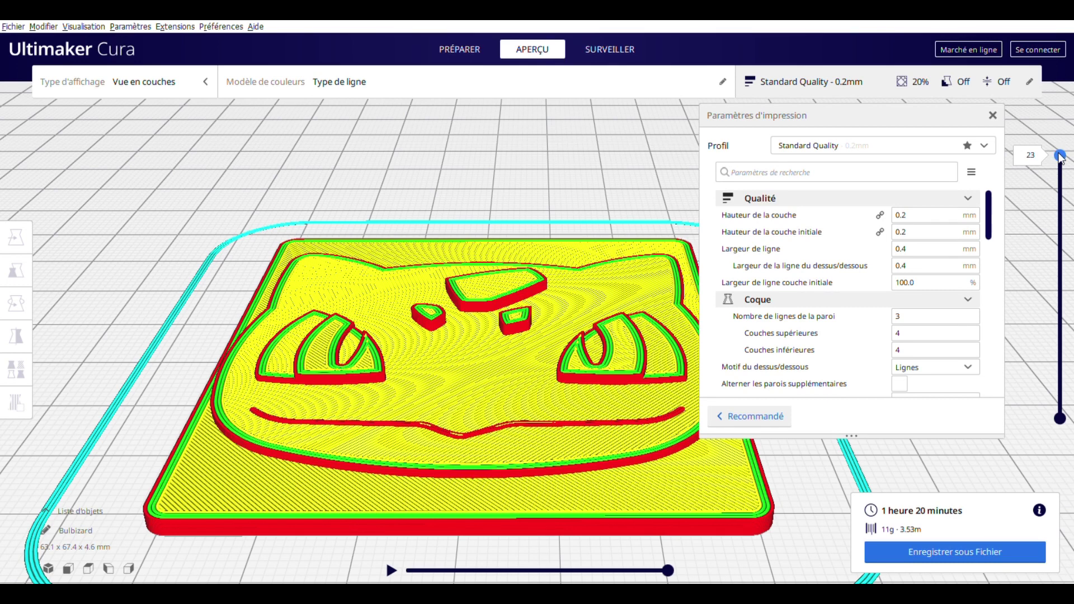
{"action": "left_click_drag", "start_coordinate": [1060, 158], "coordinate": [1059, 301]}
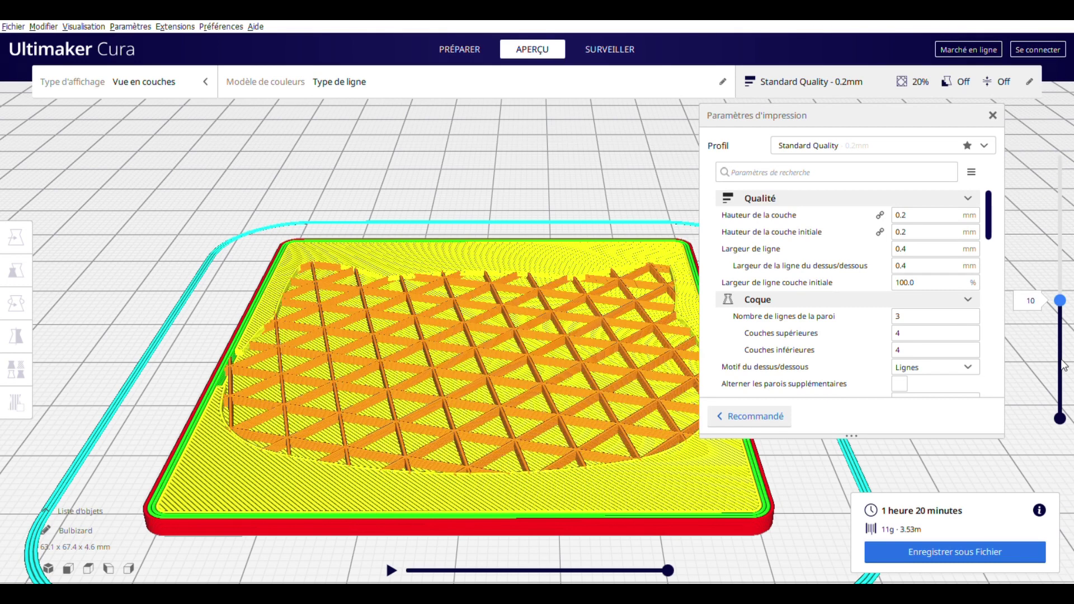
{"action": "key", "text": "Up"}
{"action": "key", "text": "Up"}
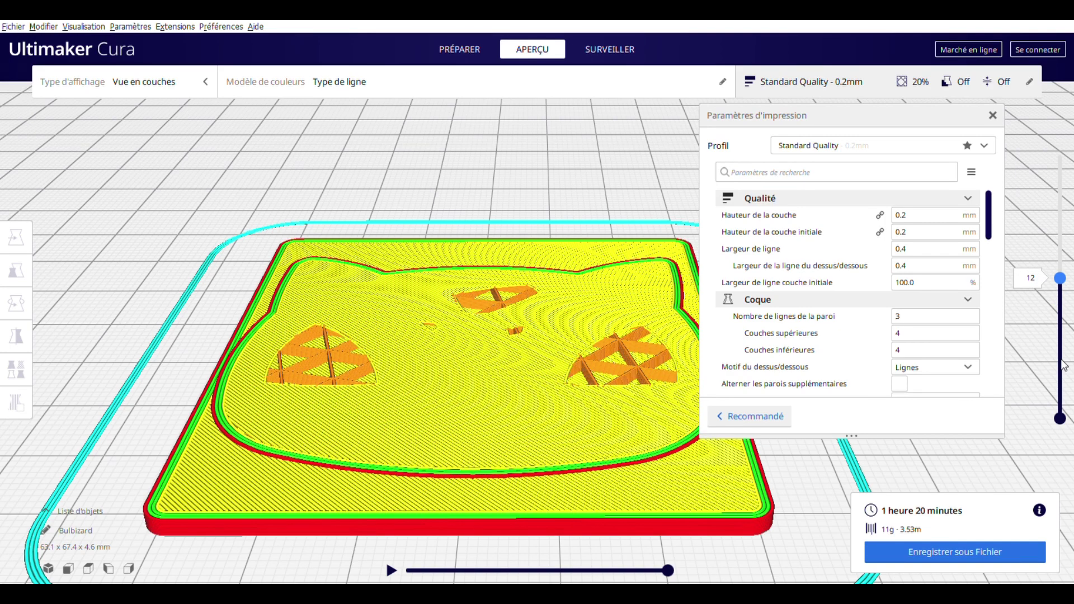
{"action": "key", "text": "Up"}
{"action": "key", "text": "Up"}
{"action": "key", "text": "Up"}
{"action": "key", "text": "Up"}
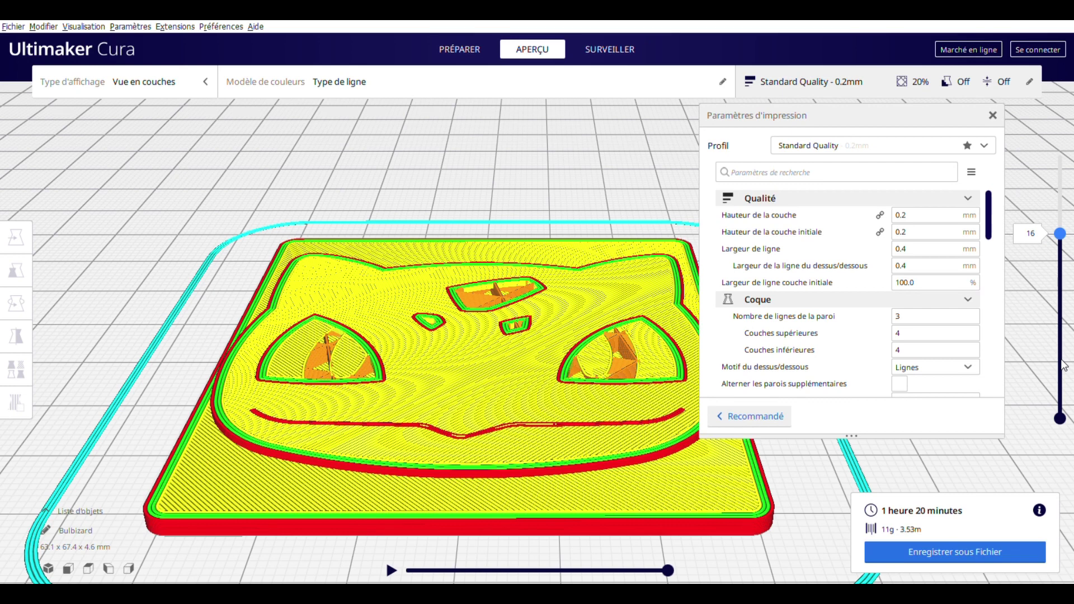
{"action": "key", "text": "Up"}
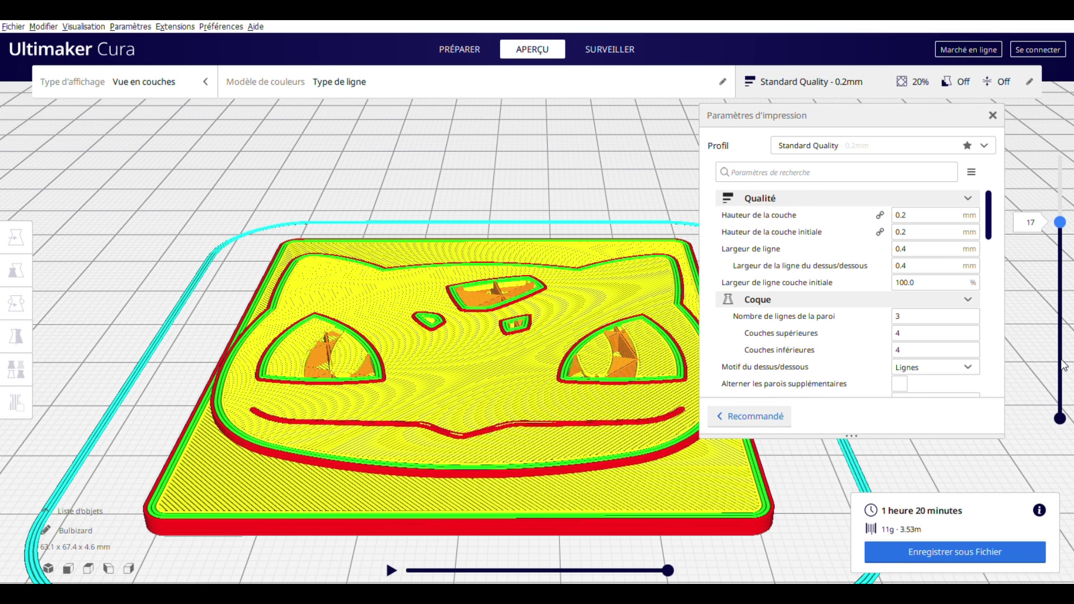
{"action": "key", "text": "Up"}
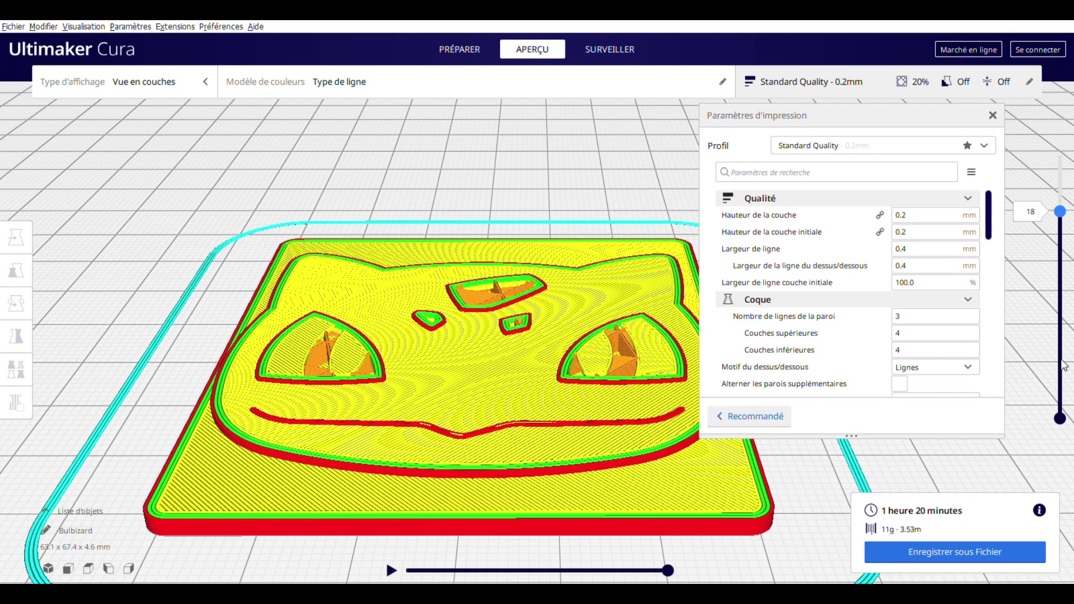
{"action": "key", "text": "Up"}
{"action": "key", "text": "Up"}
{"action": "key", "text": "Up"}
{"action": "key", "text": "Up"}
{"action": "key", "text": "Up"}
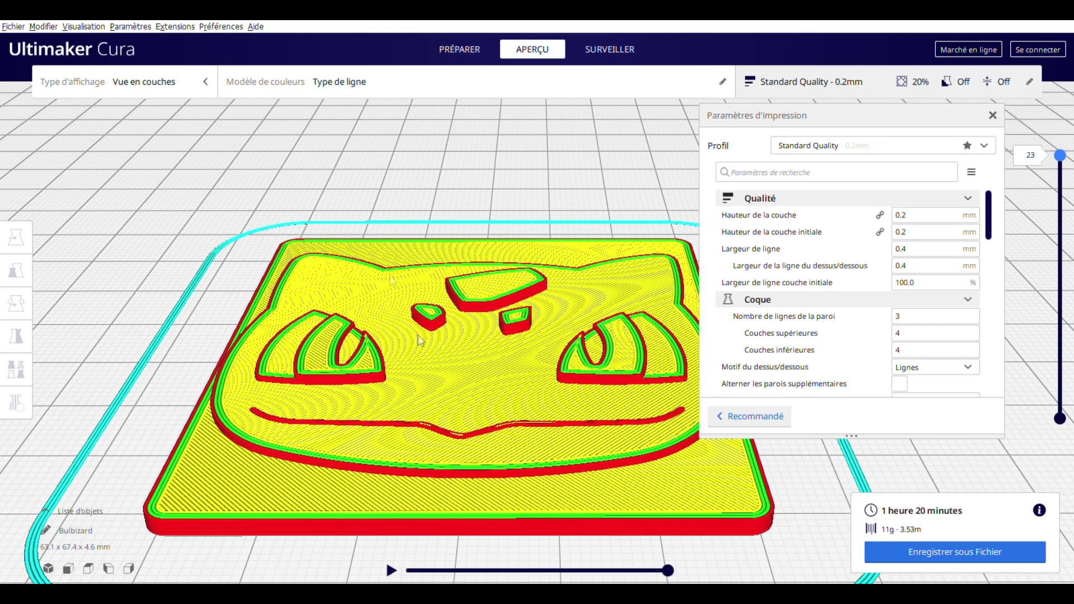
{"action": "right_click_drag", "start_coordinate": [596, 389], "coordinate": [278, 510]}
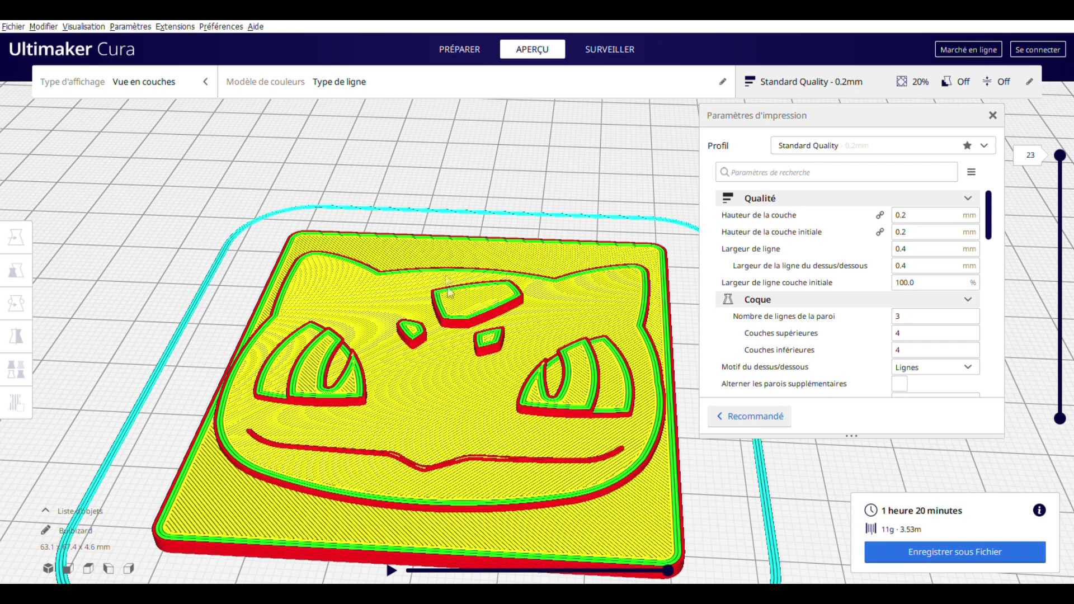
{"action": "scroll", "coordinate": [407, 328], "scroll_direction": "down", "scroll_amount": 1}
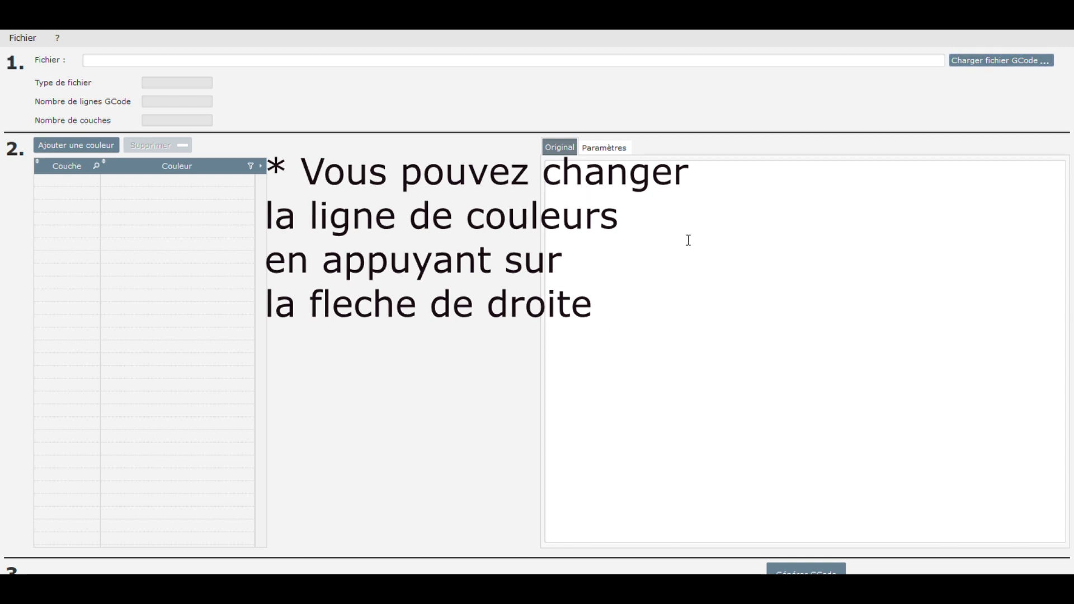
In MultiGCode, review the colour-change and restart scripts in the parameters, and load Bulbizard.gcode
{"action": "left_click", "coordinate": [604, 147]}
{"action": "left_click_drag", "start_coordinate": [547, 296], "coordinate": [627, 339]}
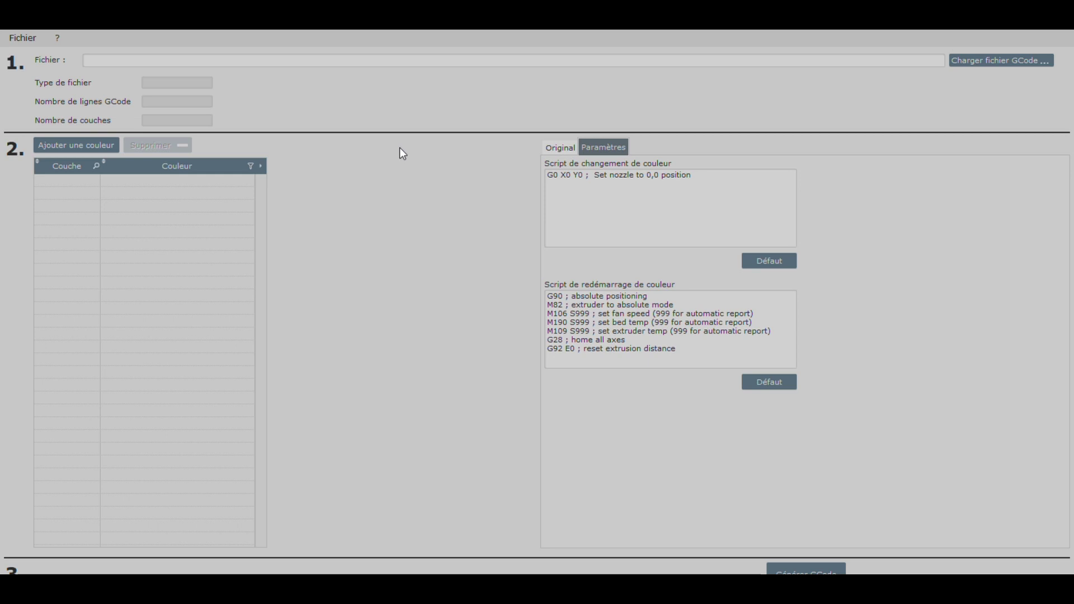
{"action": "key", "text": "Return"}
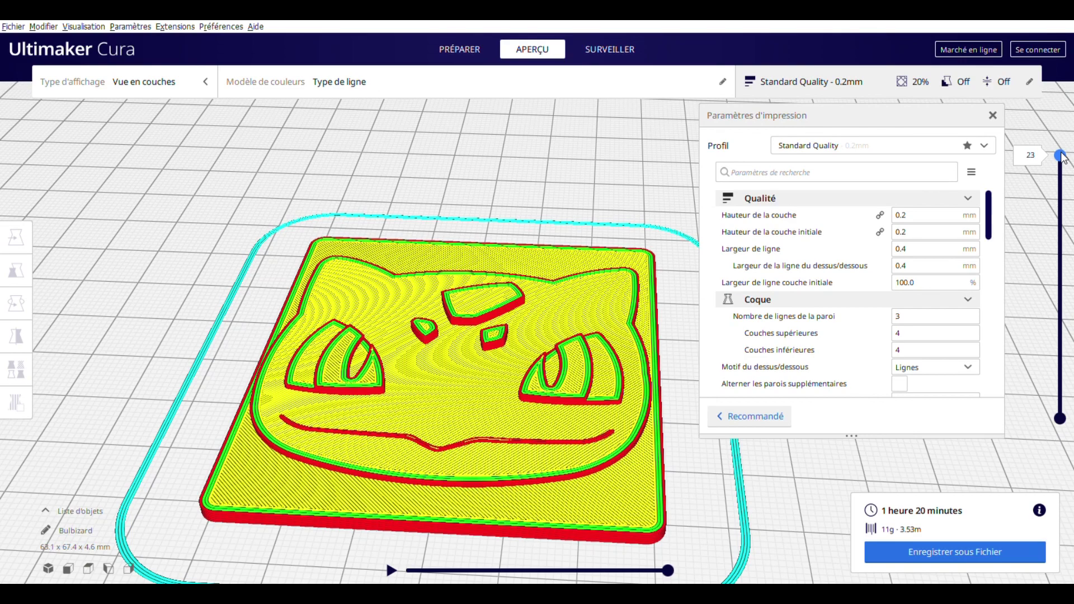
Back in Cura, lower the layer preview to layer 1 and step up to layer 11 to examine the base plate
{"action": "key", "text": "Down"}
{"action": "key", "text": "Down"}
{"action": "key", "text": "Down"}
{"action": "key", "text": "Down"}
{"action": "key", "text": "Down"}
{"action": "key", "text": "Down"}
{"action": "key", "text": "Down"}
{"action": "key", "text": "Down"}
{"action": "key", "text": "Down"}
{"action": "key", "text": "Down"}
{"action": "key", "text": "Down"}
{"action": "key", "text": "Down"}
{"action": "key", "text": "Down"}
{"action": "key", "text": "Down"}
{"action": "key", "text": "Down"}
{"action": "key", "text": "Down"}
{"action": "key", "text": "Down"}
{"action": "key", "text": "Down"}
{"action": "key", "text": "Down"}
{"action": "key", "text": "Down"}
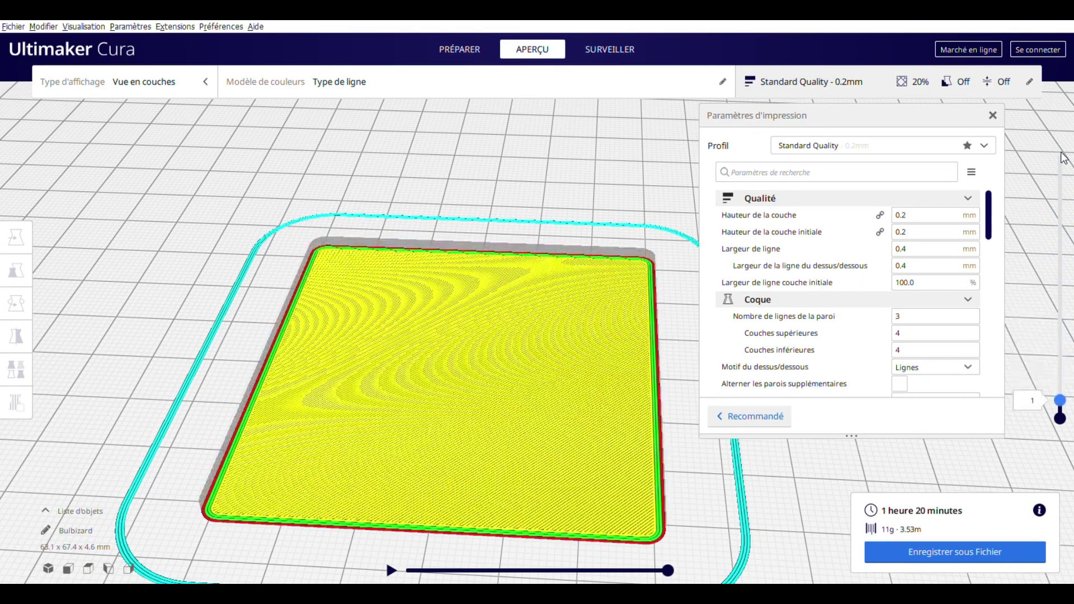
{"action": "key", "text": "Up"}
{"action": "key", "text": "Up"}
{"action": "key", "text": "Up"}
{"action": "key", "text": "Up"}
{"action": "key", "text": "Up"}
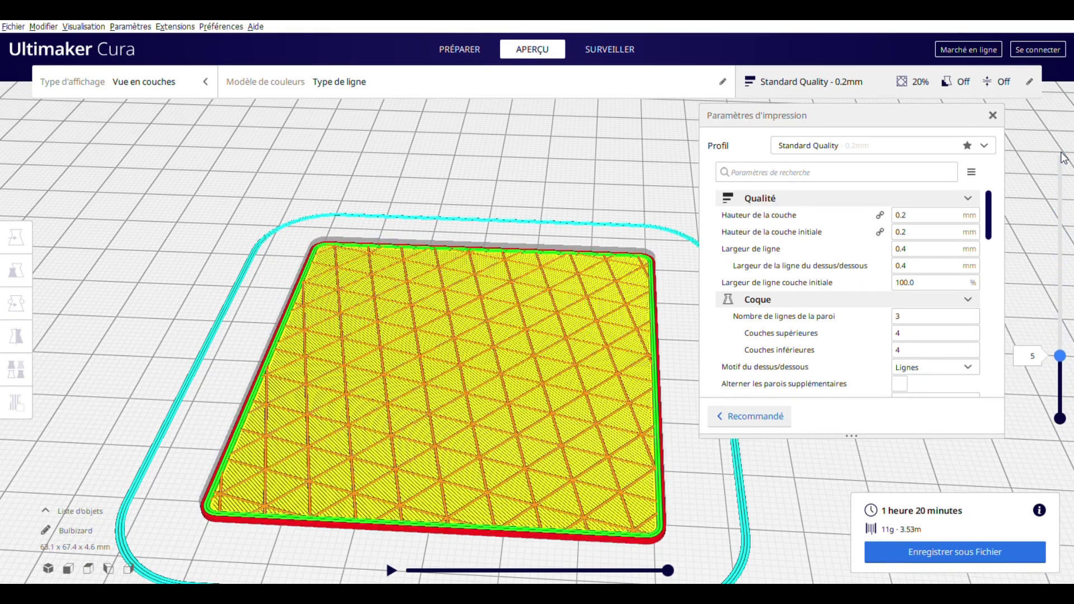
{"action": "key", "text": "Up"}
{"action": "key", "text": "Up"}
{"action": "key", "text": "Up"}
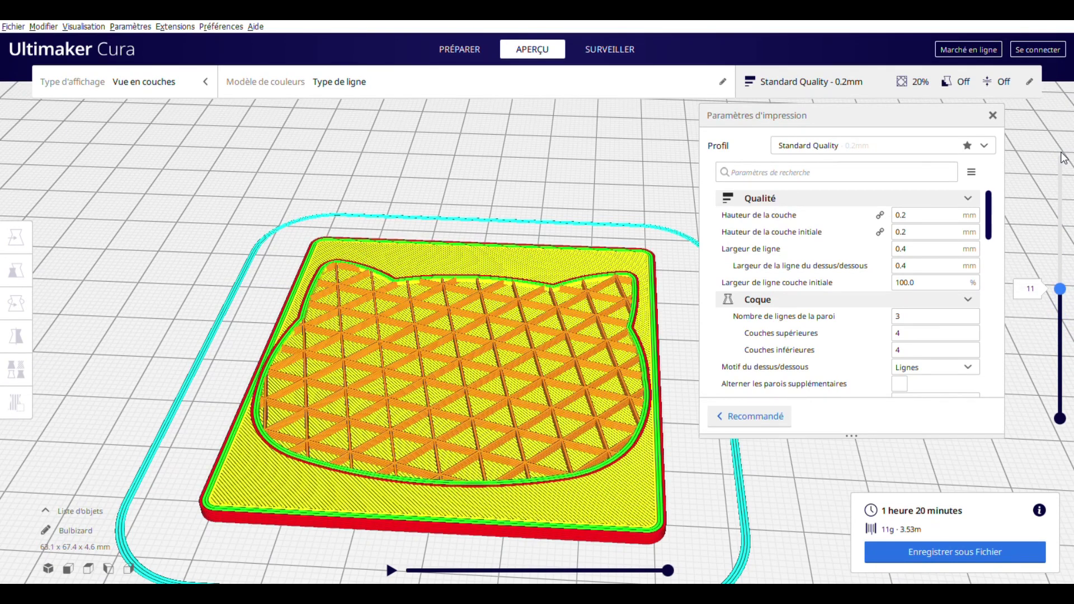
Compare layers 10 and 11 and recheck the layers beneath them to locate where the head outline begins
{"action": "key", "text": "Up"}
{"action": "key", "text": "Down"}
{"action": "key", "text": "Up"}
{"action": "key", "text": "Down"}
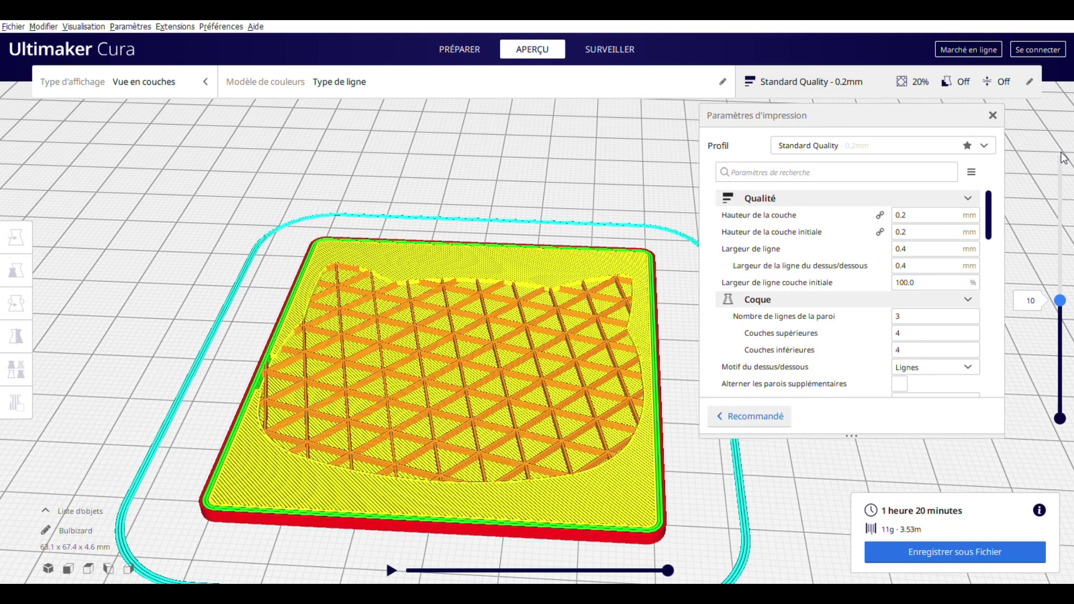
{"action": "key", "text": "Up"}
{"action": "key", "text": "Down"}
{"action": "key", "text": "Down"}
{"action": "key", "text": "Down"}
{"action": "key", "text": "Down"}
{"action": "key", "text": "Down"}
{"action": "key", "text": "Down"}
{"action": "key", "text": "Down"}
{"action": "key", "text": "Down"}
{"action": "key", "text": "Down"}
{"action": "key", "text": "Up"}
{"action": "key", "text": "Up"}
{"action": "key", "text": "Up"}
{"action": "key", "text": "Up"}
{"action": "key", "text": "Up"}
{"action": "key", "text": "Up"}
{"action": "key", "text": "Up"}
{"action": "key", "text": "Up"}
{"action": "key", "text": "Up"}
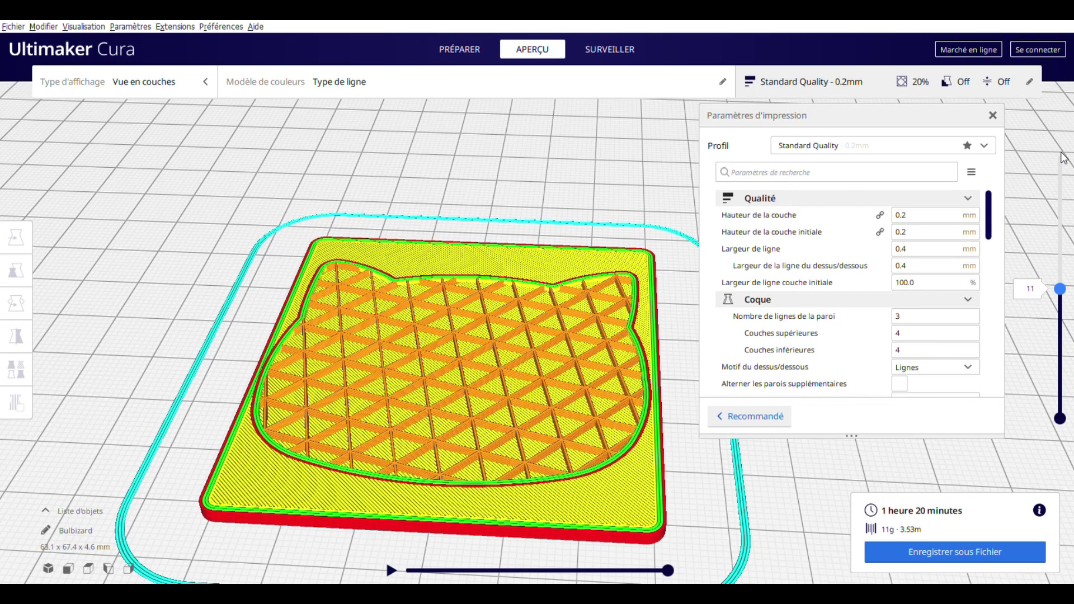
Step the preview from layer 12 up to layer 23 to locate where the mouth, eyes and raised details begin
{"action": "key", "text": "Up"}
{"action": "key", "text": "Up"}
{"action": "key", "text": "Up"}
{"action": "key", "text": "Up"}
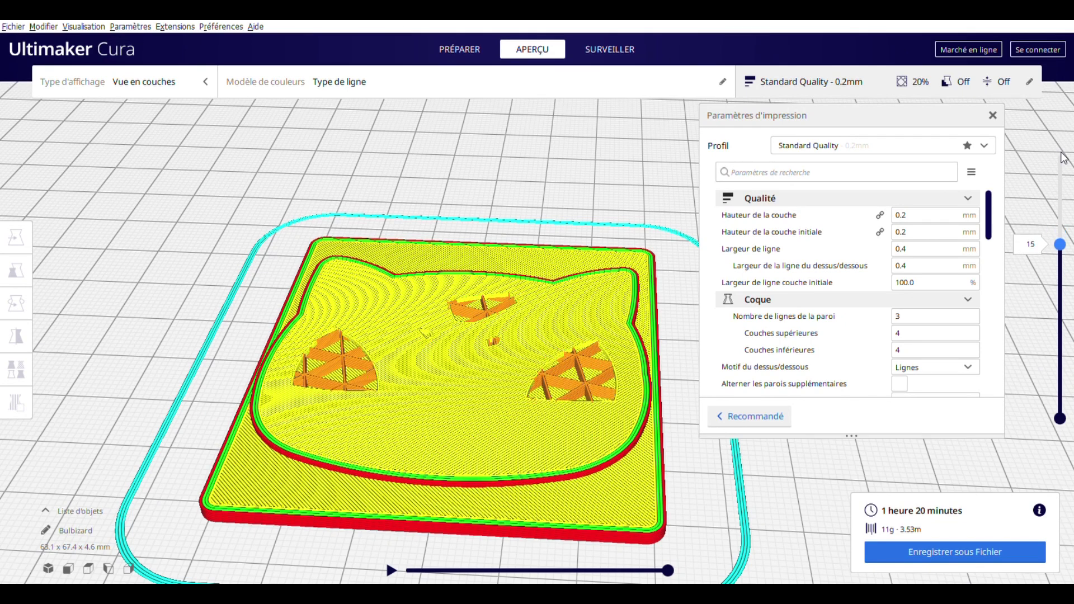
{"action": "key", "text": "Up"}
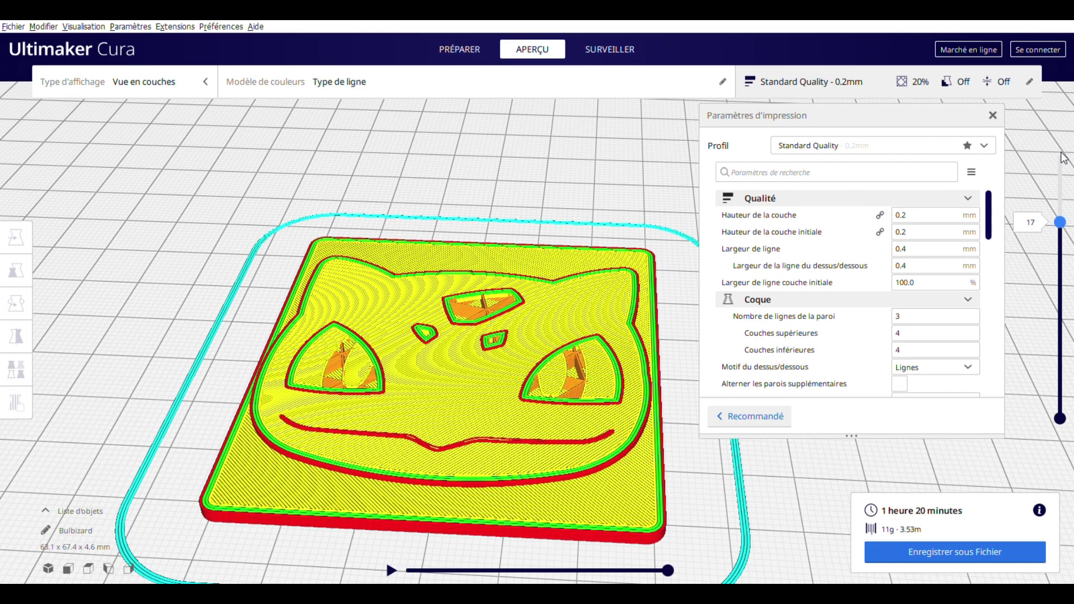
{"action": "key", "text": "Up"}
{"action": "key", "text": "Up"}
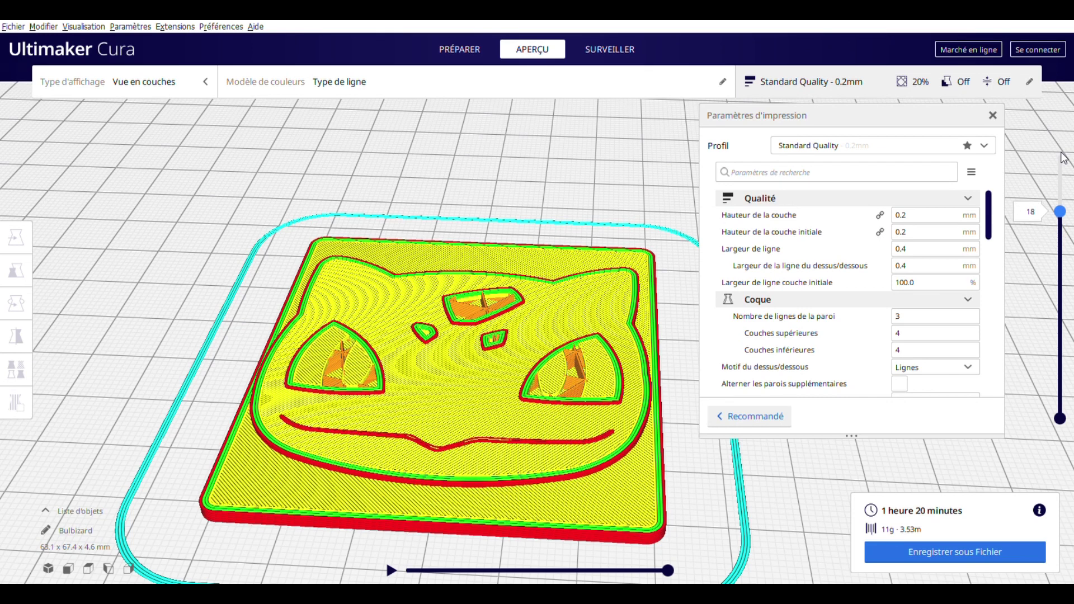
{"action": "key", "text": "Up"}
{"action": "key", "text": "Up"}
{"action": "key", "text": "Up"}
{"action": "key", "text": "Up"}
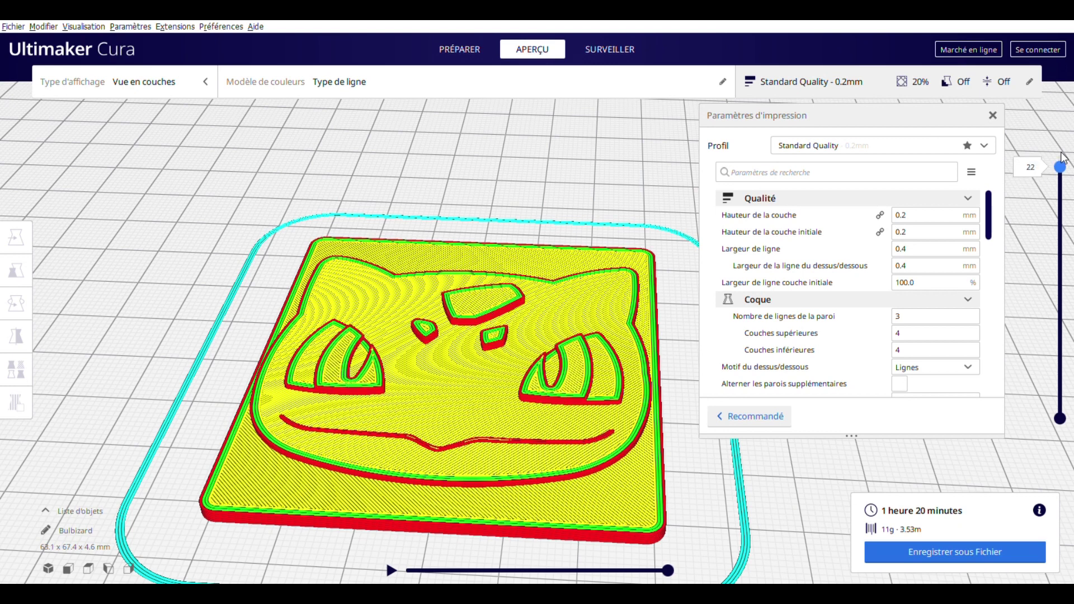
{"action": "key", "text": "Up"}
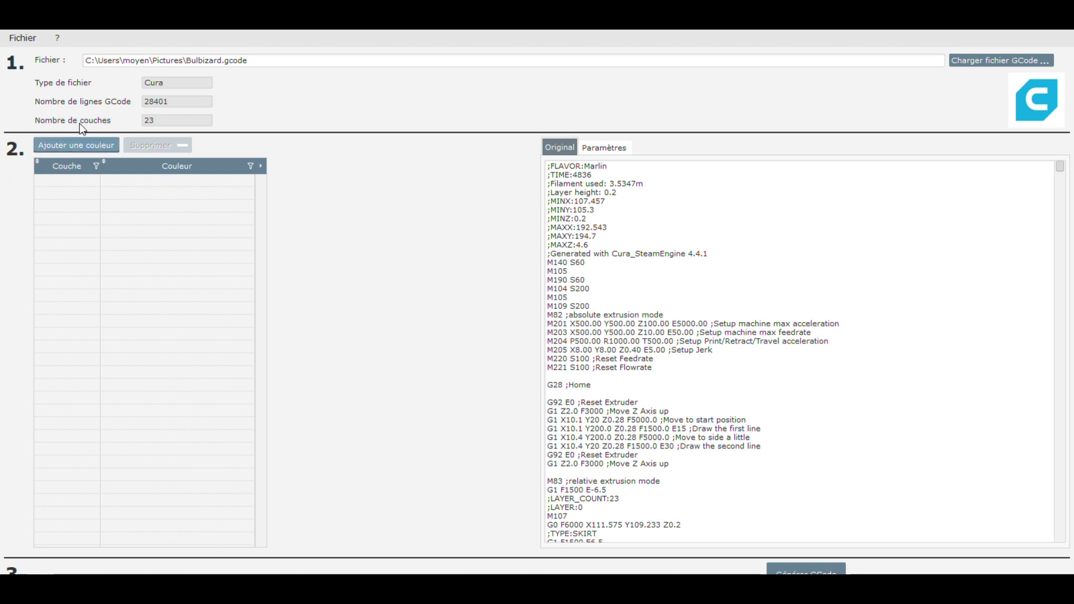
In MultiGCode, add a colour change at layer 11 named 2vertclaire
{"action": "key", "text": "Return"}
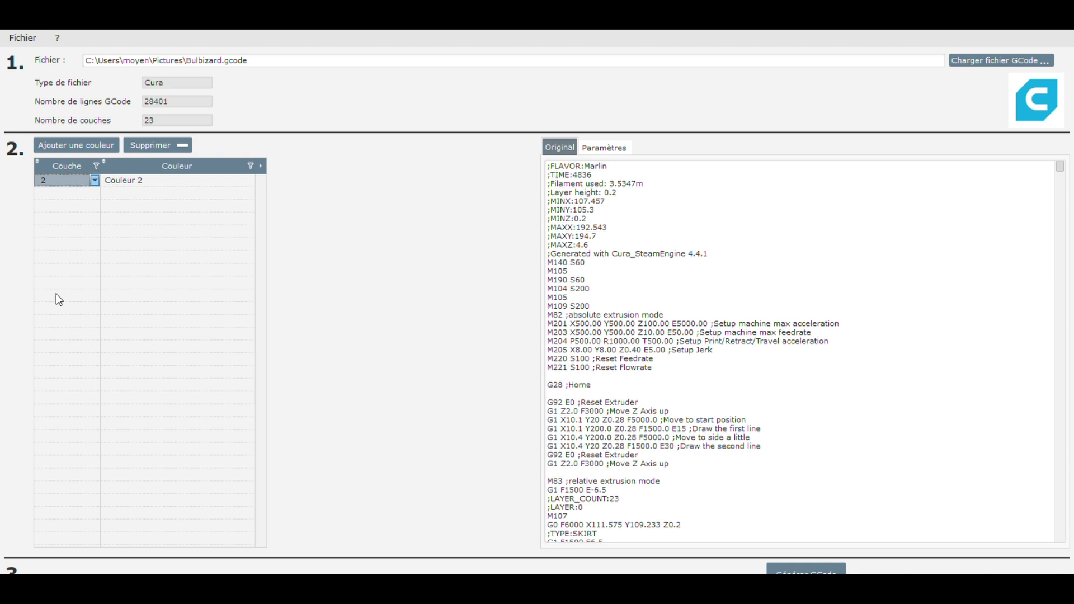
{"action": "type", "text": "11"}
{"action": "key", "text": "Tab"}
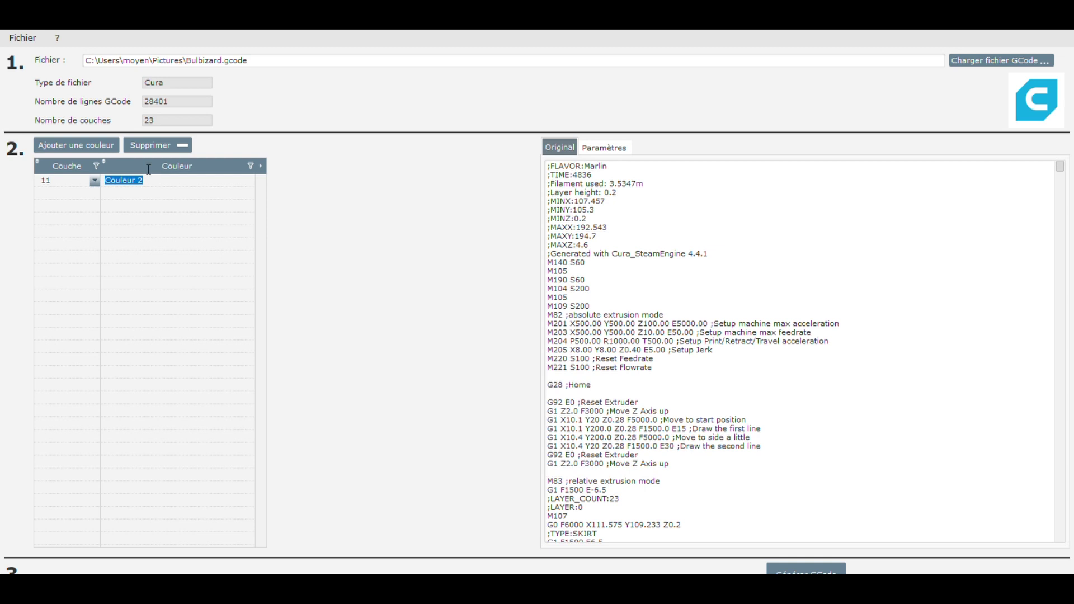
{"action": "type", "text": "v"}
{"action": "type", "text": "vertclaire"}
Add a second colour change at layer 16 named 3noir
{"action": "left_click", "coordinate": [101, 145]}
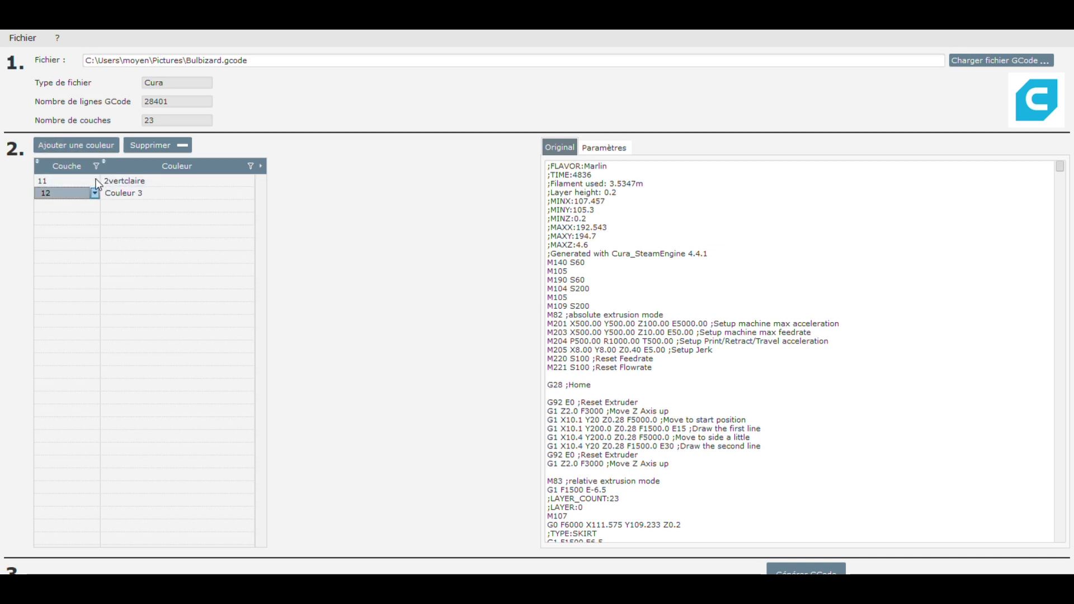
{"action": "scroll", "coordinate": [54, 375], "scroll_direction": "down", "scroll_amount": 4}
{"action": "key", "text": "Tab"}
{"action": "type", "text": "3noir"}
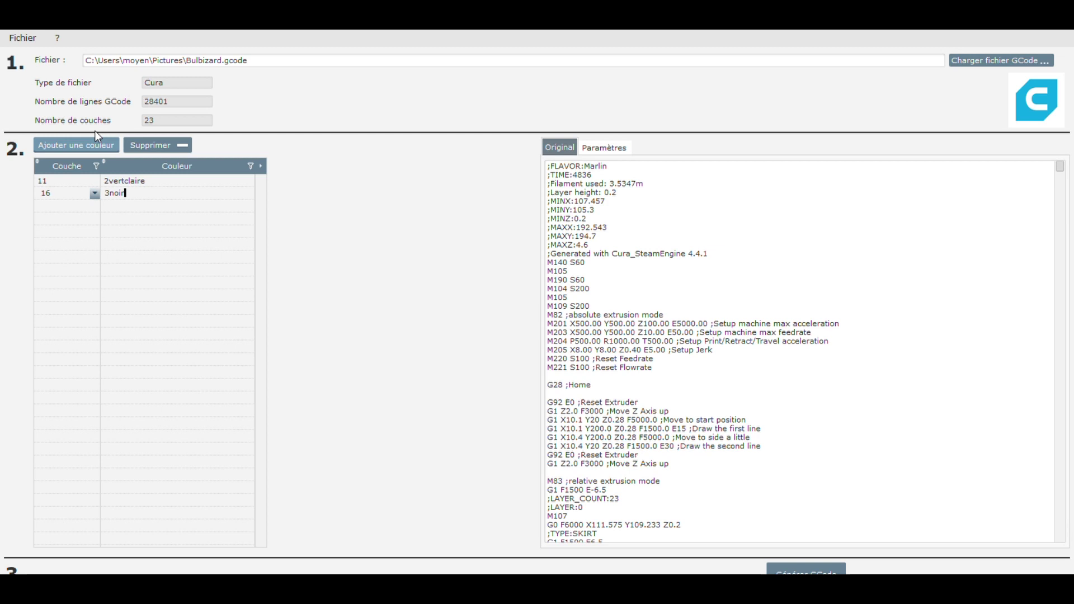
Add a third colour change at layer 18 named 3blanc
{"action": "left_click", "coordinate": [94, 144]}
{"action": "type", "text": "18"}
{"action": "key", "text": "Tab"}
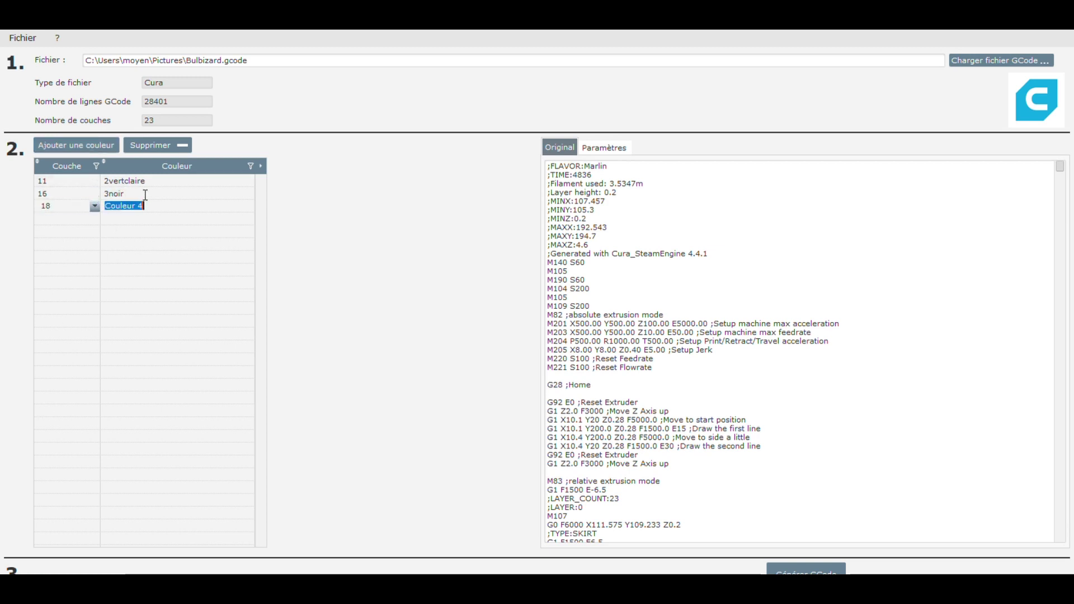
{"action": "type", "text": "3blanc"}
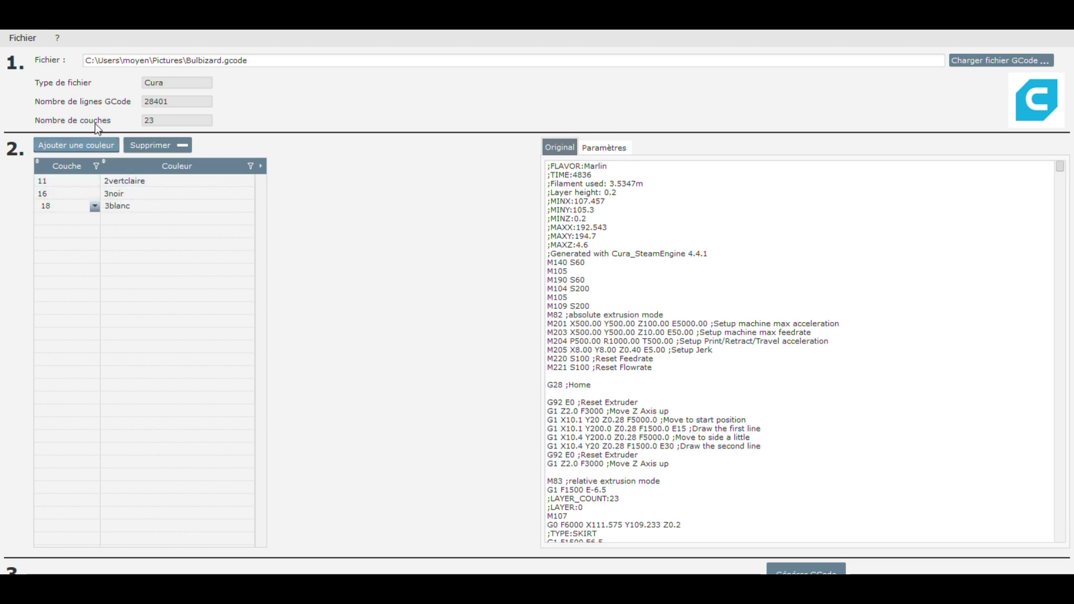
Add a fourth colour change at layer 20 named 4rouge
{"action": "left_click", "coordinate": [95, 145]}
{"action": "key", "text": "Tab"}
{"action": "type", "text": "4rouge"}
Add a fifth colour change at layer 23 named 5 vert fonce and generate the multicolour GCode
{"action": "left_click", "coordinate": [83, 145]}
{"action": "type", "text": "23"}
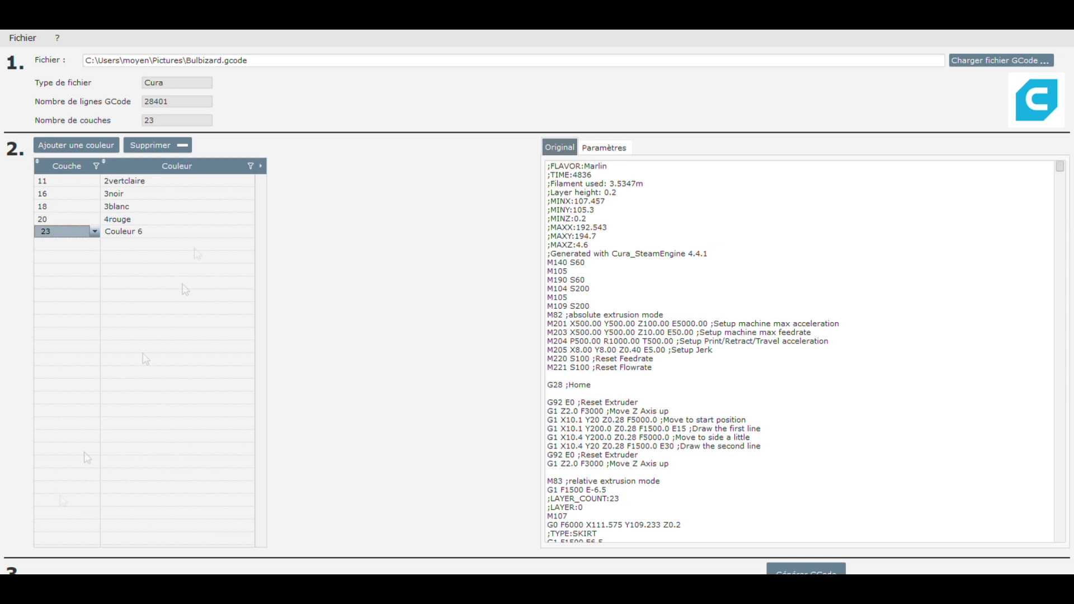
{"action": "key", "text": "Tab"}
{"action": "type", "text": "vert fonc"}
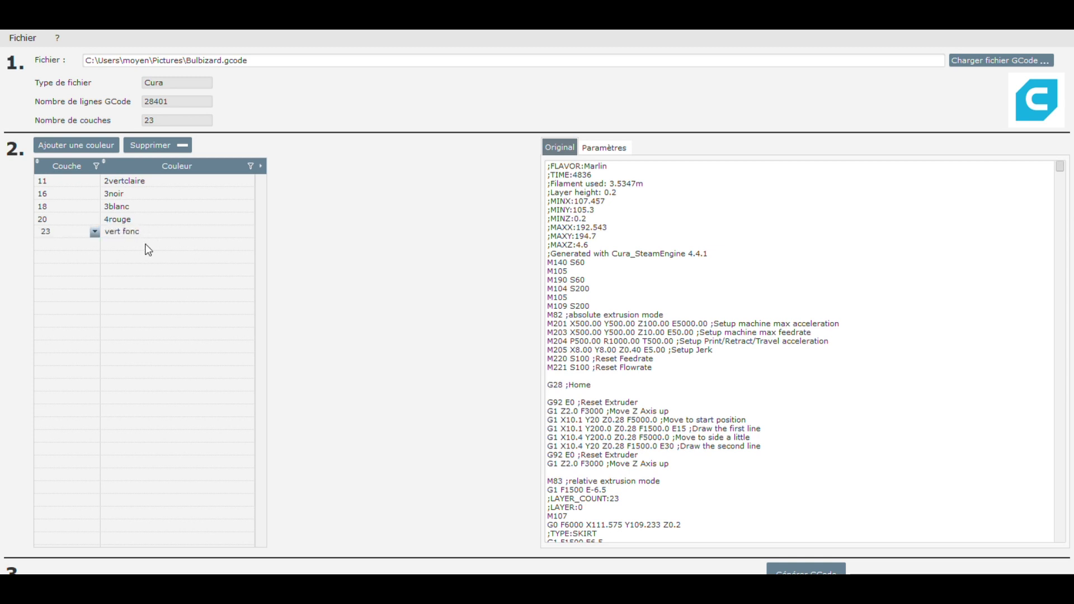
{"action": "key", "text": "ctrl+a"}
{"action": "type", "text": "5 vert fonce"}
{"action": "key", "text": "Return"}
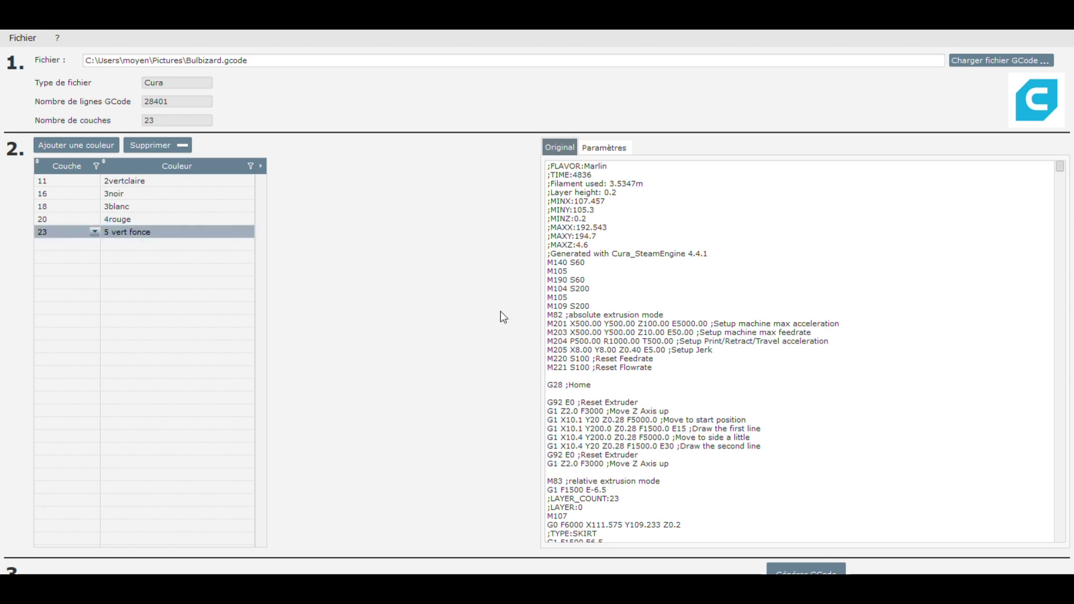
{"action": "left_click", "coordinate": [806, 569]}
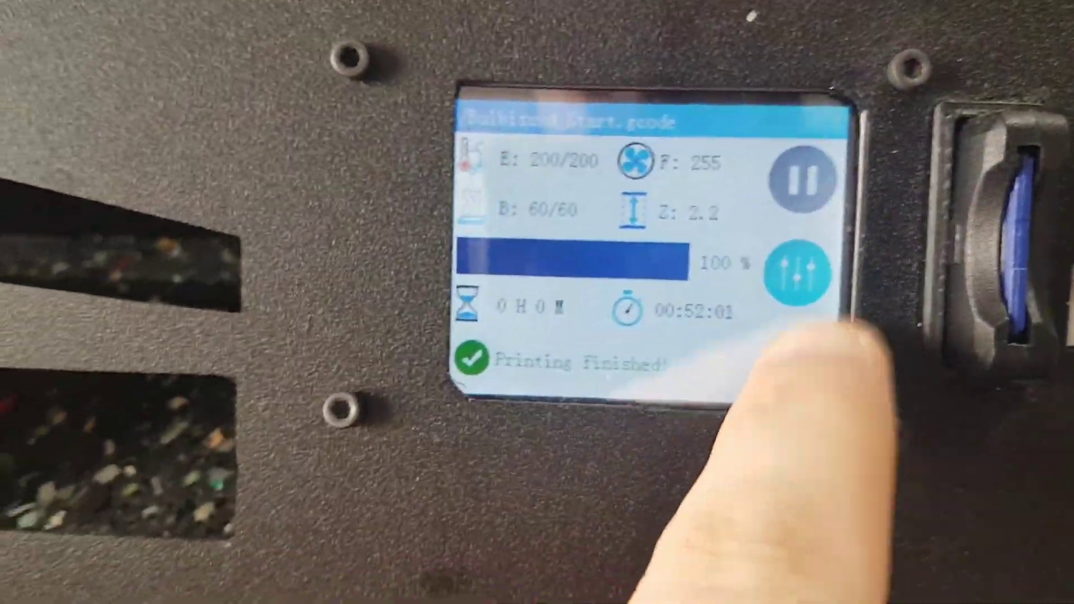
{"action": "left_click", "coordinate": [713, 401]}
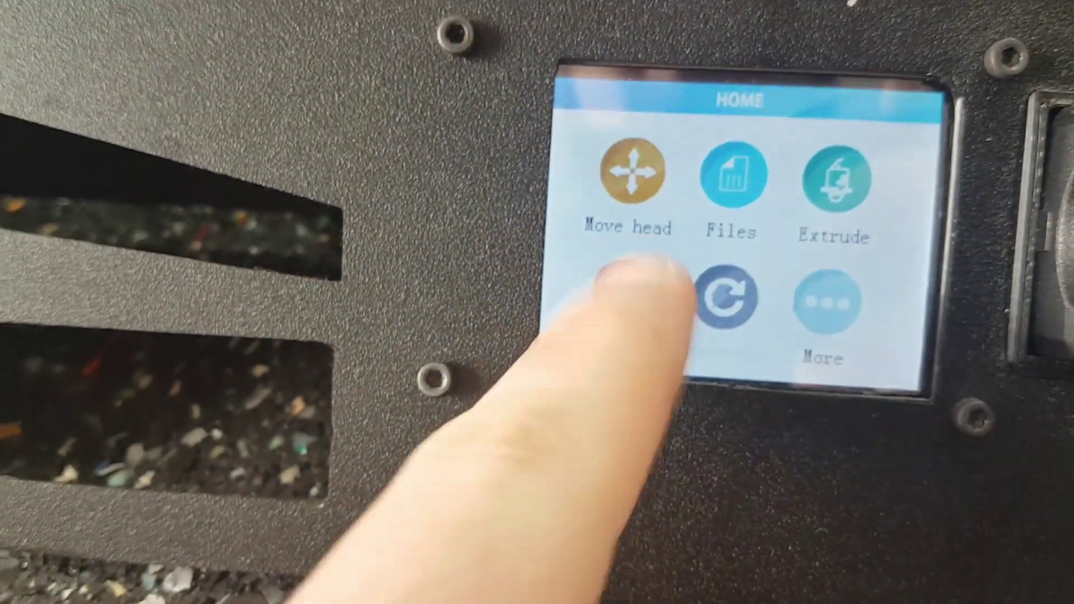
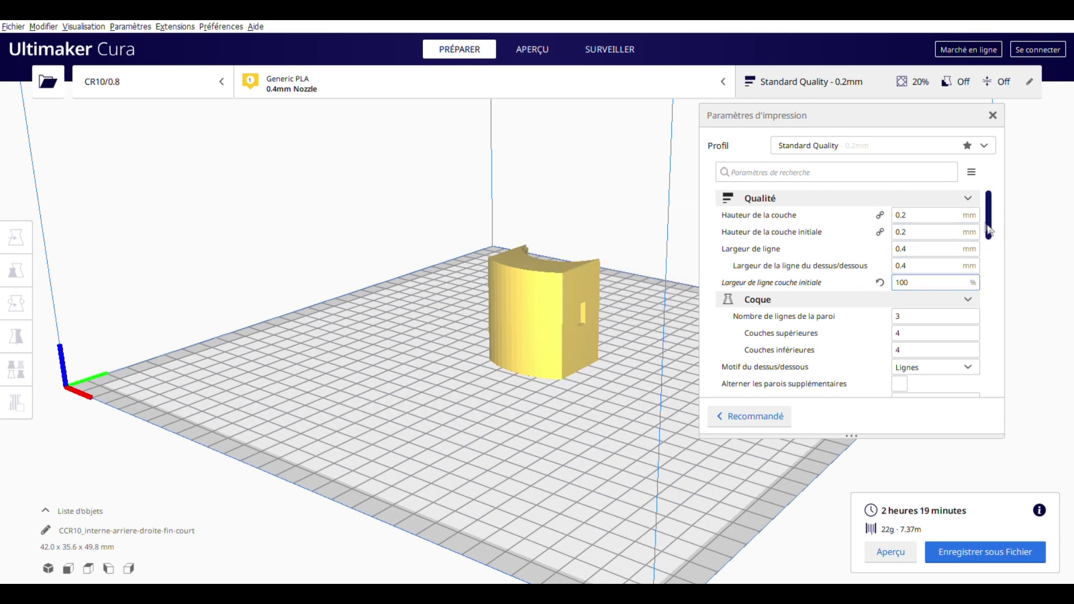
In Cura, review the quality, infill, material and speed settings of the CCR10_interne-arriere-droite-fin-court part and preview its sliced layers
{"action": "scroll", "coordinate": [951, 251], "scroll_direction": "down", "scroll_amount": 2}
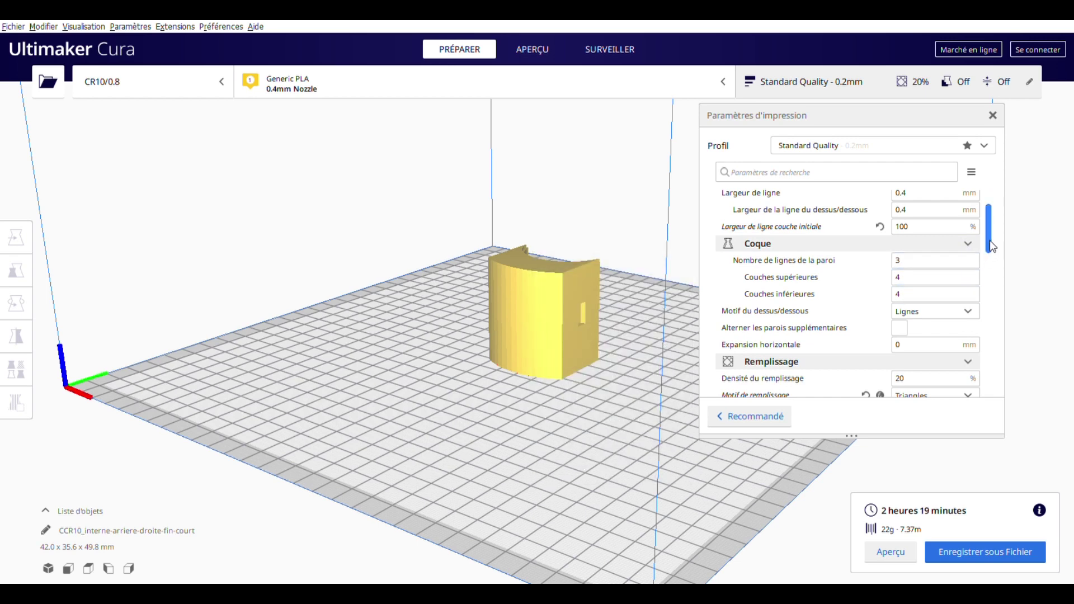
{"action": "scroll", "coordinate": [917, 226], "scroll_direction": "down", "scroll_amount": 5}
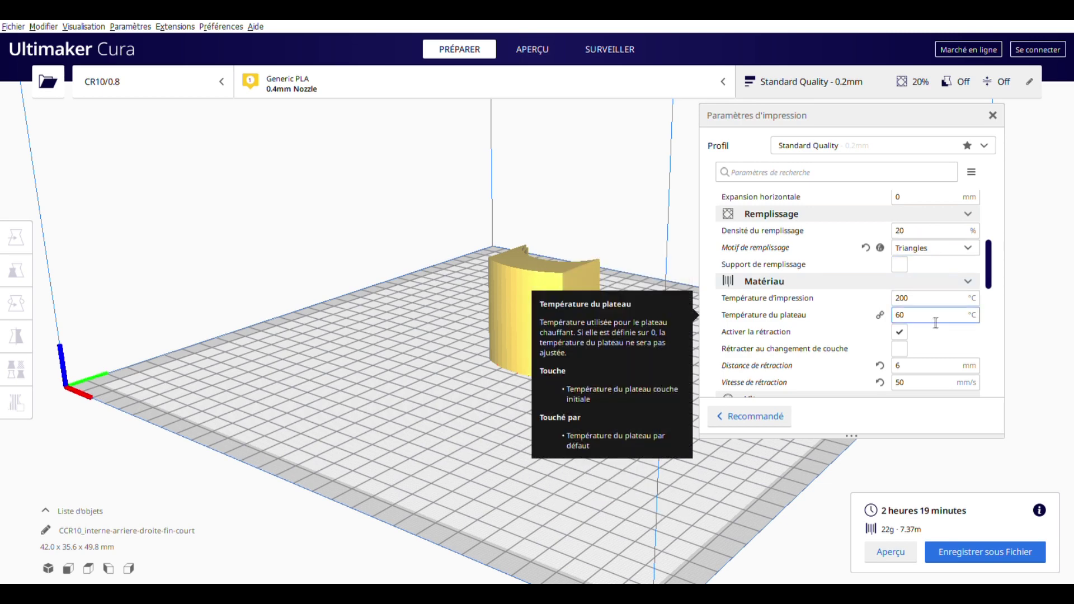
{"action": "scroll", "coordinate": [965, 312], "scroll_direction": "down", "scroll_amount": 3}
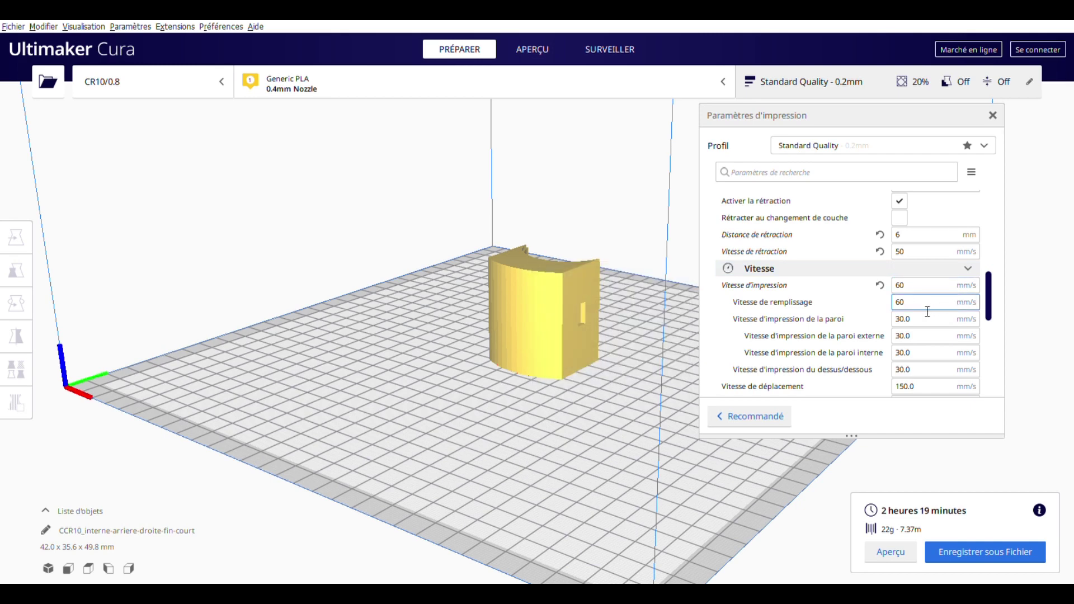
{"action": "scroll", "coordinate": [939, 297], "scroll_direction": "down", "scroll_amount": 1}
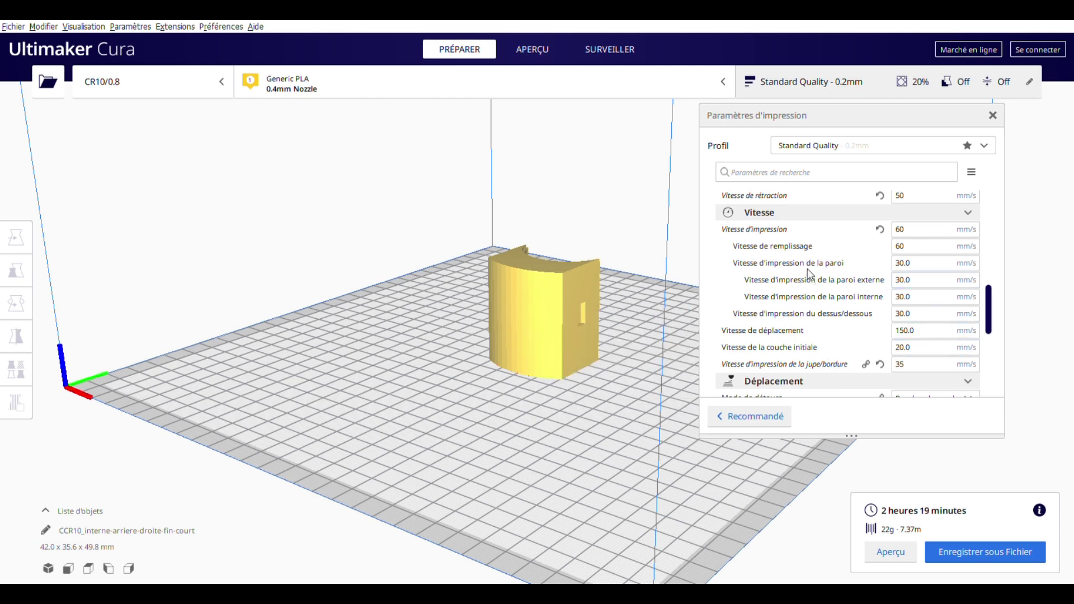
{"action": "left_click", "coordinate": [890, 552]}
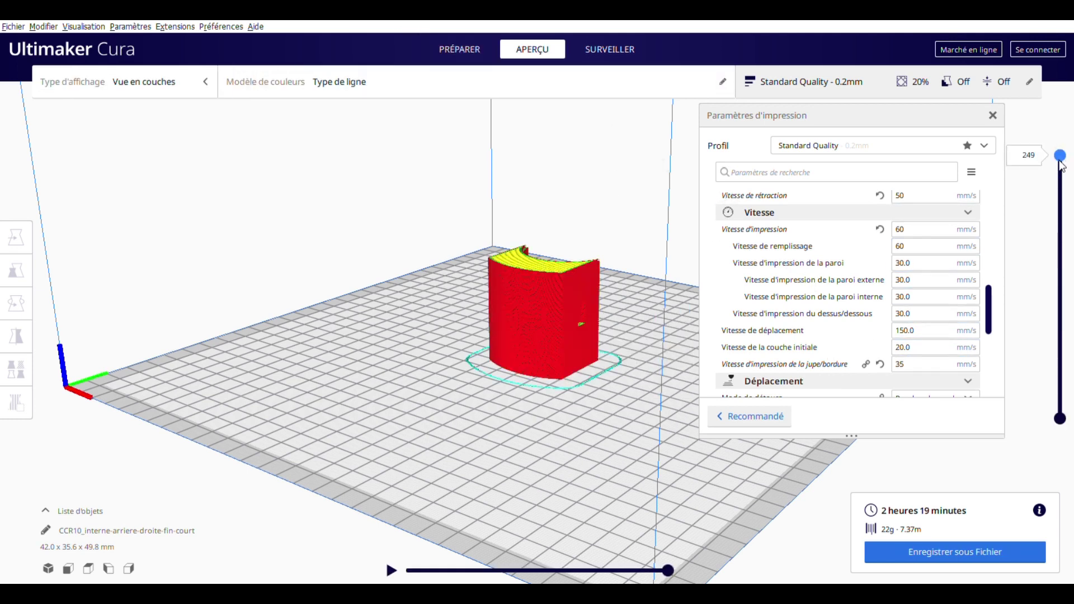
{"action": "left_click_drag", "start_coordinate": [1068, 209], "coordinate": [1031, 124]}
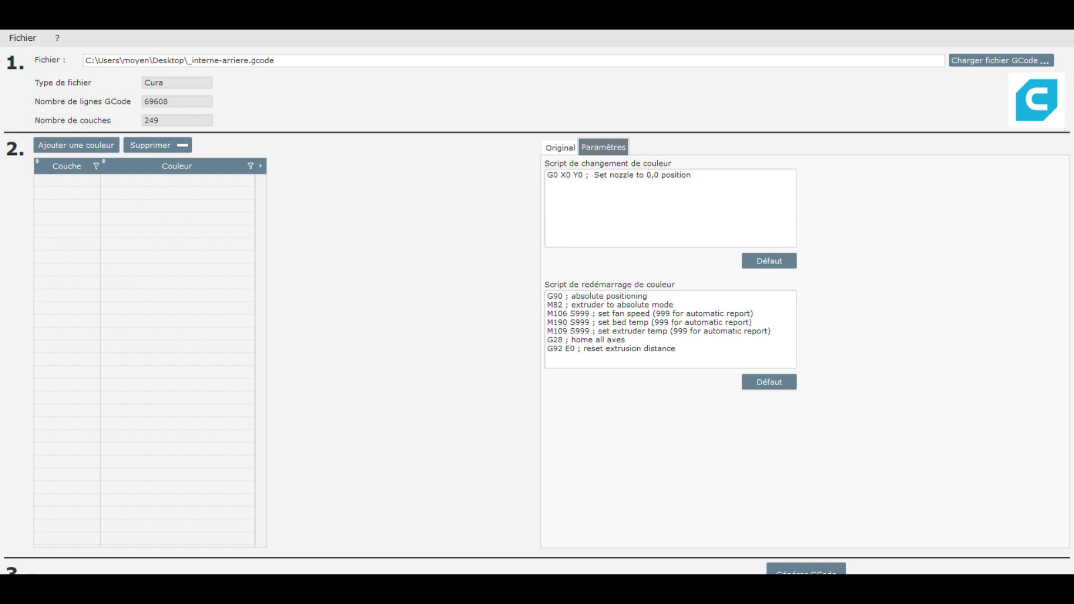
In MultiGCode, add a colour change to the _interne-arriere.gcode file
{"action": "left_click", "coordinate": [69, 144]}
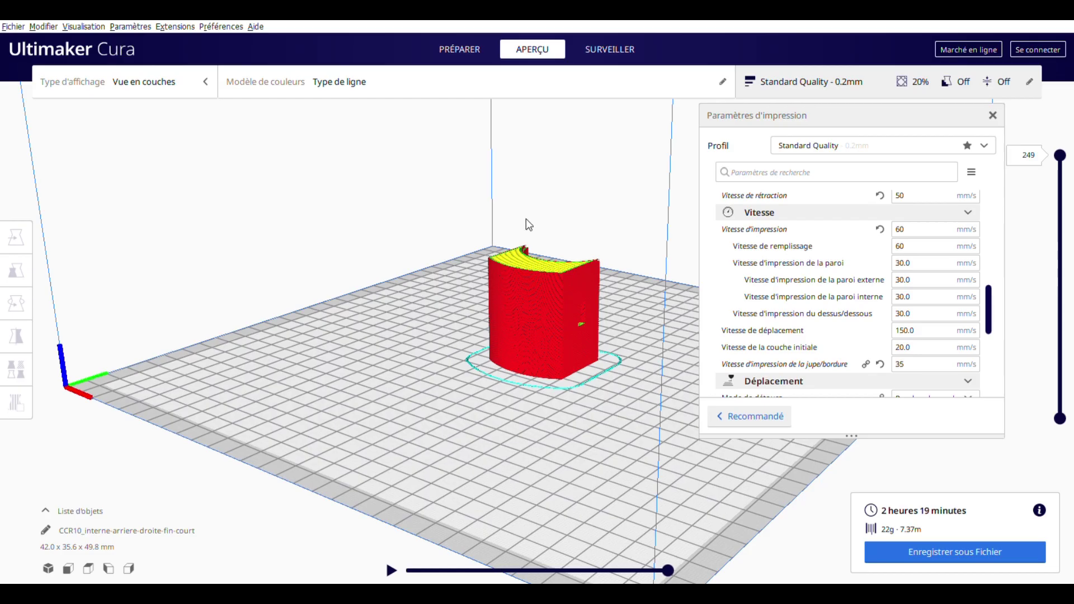
In Cura, set the infill density to 40% and the infill pattern to Gyroïde
{"action": "scroll", "coordinate": [942, 287], "scroll_direction": "up", "scroll_amount": 10}
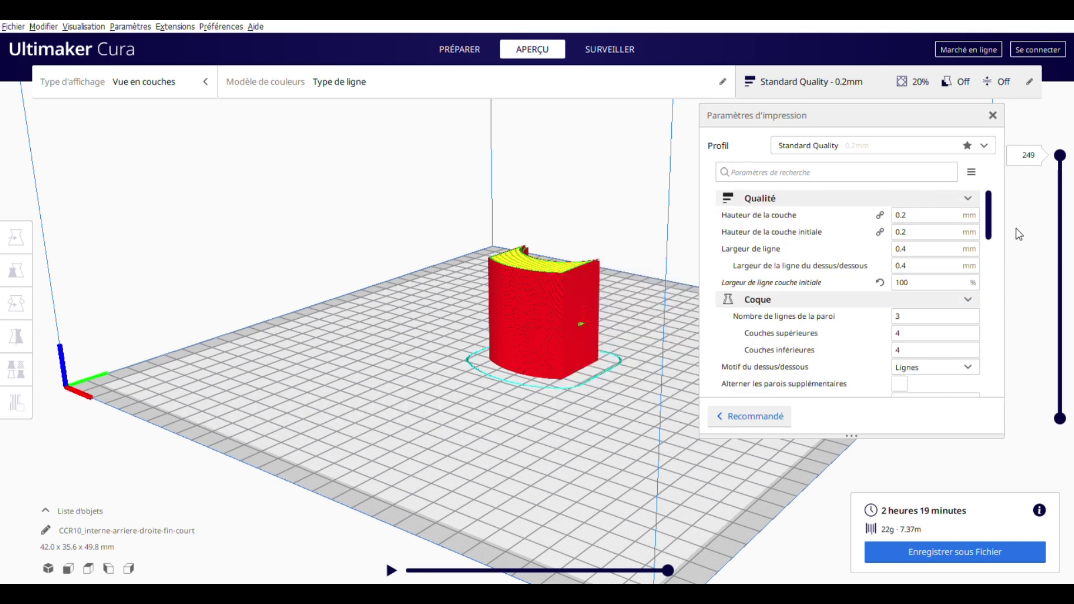
{"action": "left_click_drag", "start_coordinate": [987, 222], "coordinate": [985, 257]}
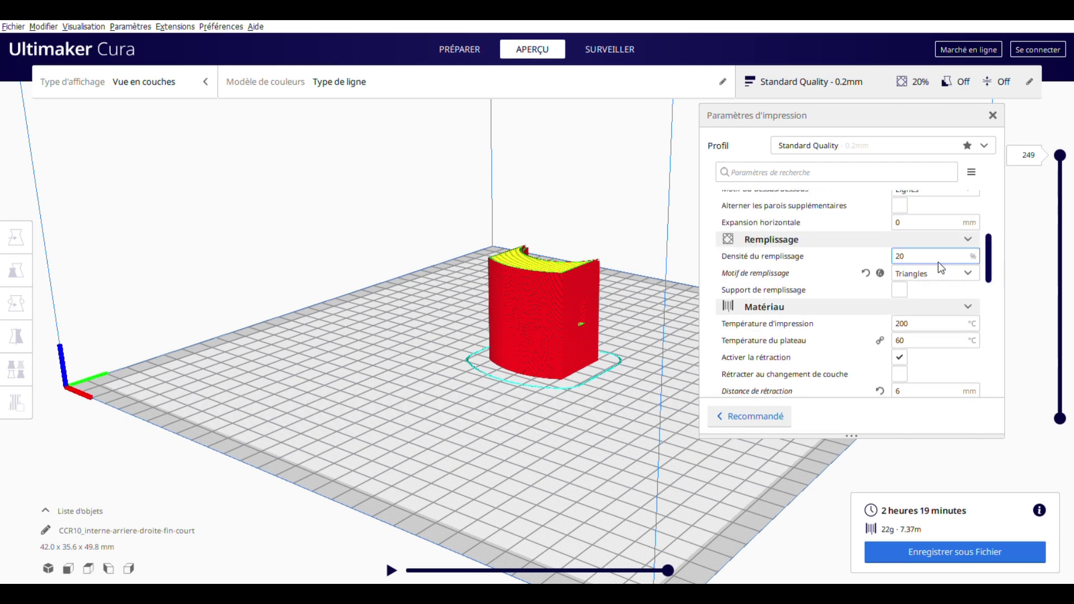
{"action": "left_click", "coordinate": [943, 264]}
{"action": "key", "text": "BackSpace"}
{"action": "key", "text": "BackSpace"}
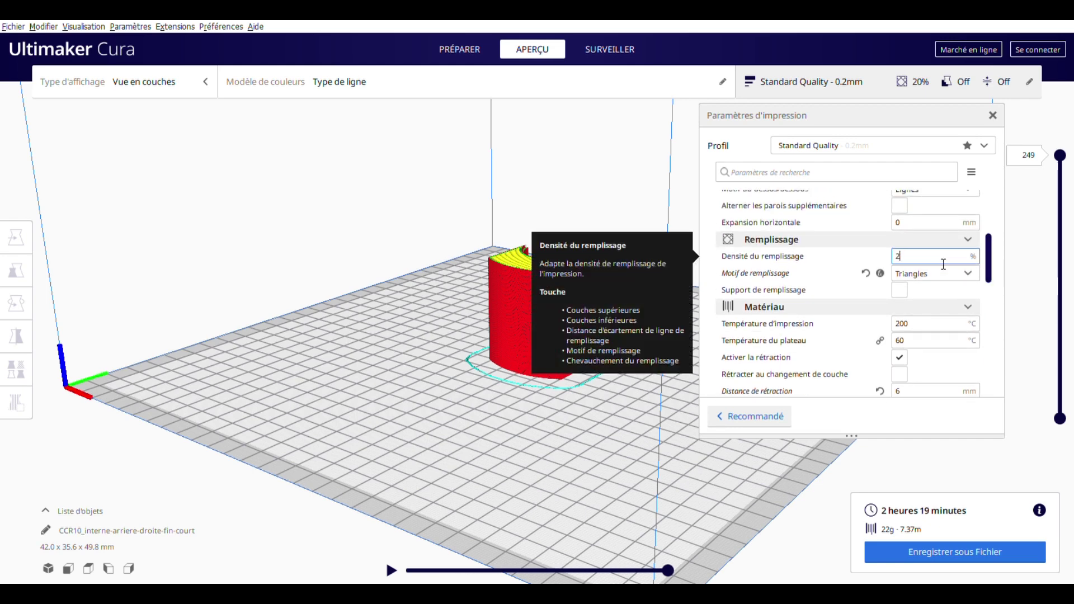
{"action": "type", "text": "40"}
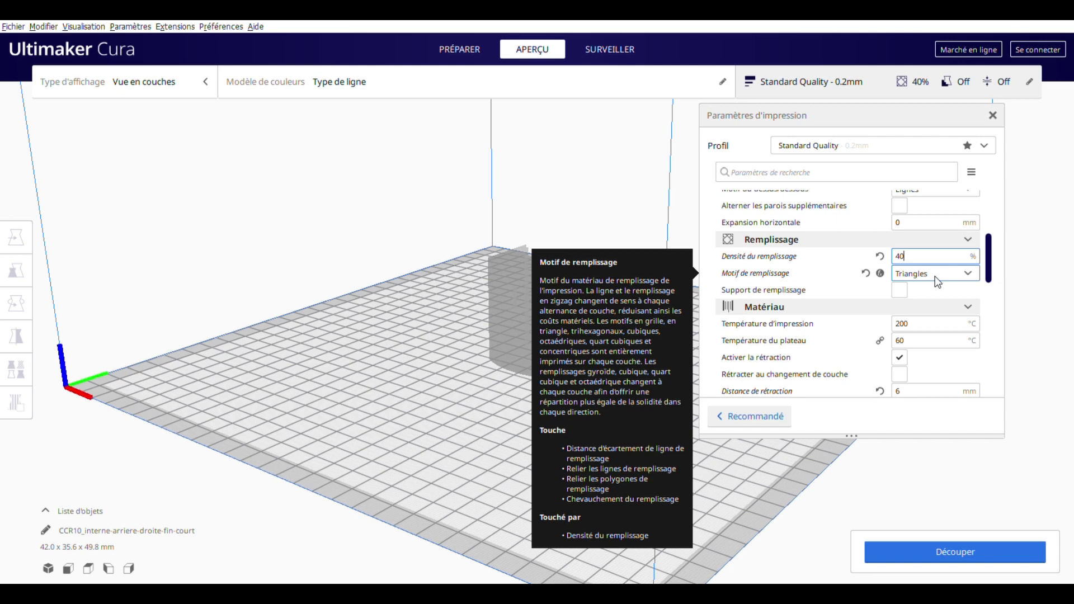
{"action": "left_click", "coordinate": [936, 275]}
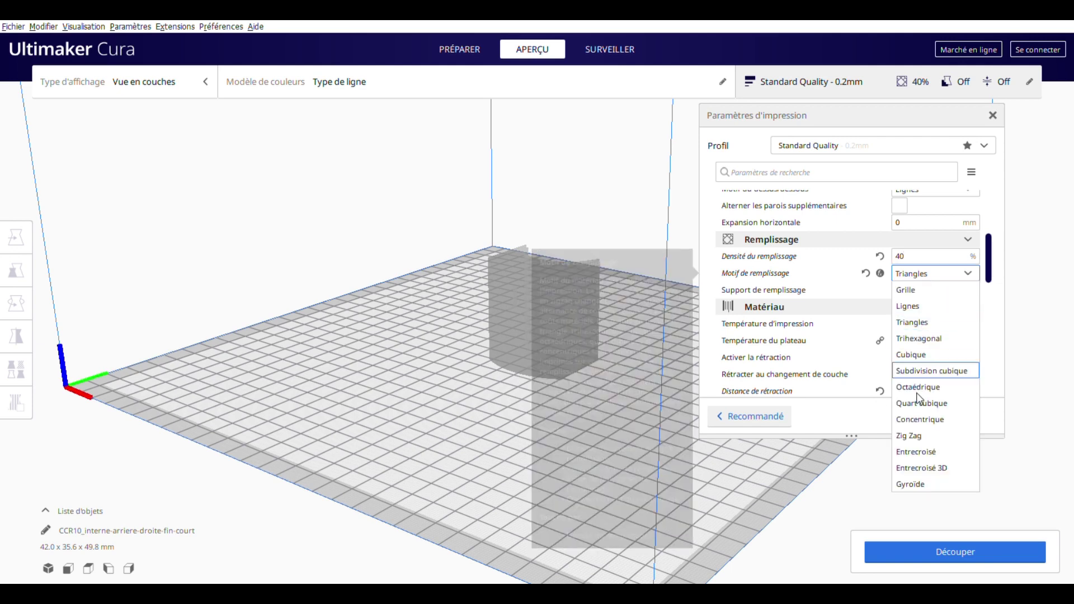
{"action": "left_click", "coordinate": [911, 484]}
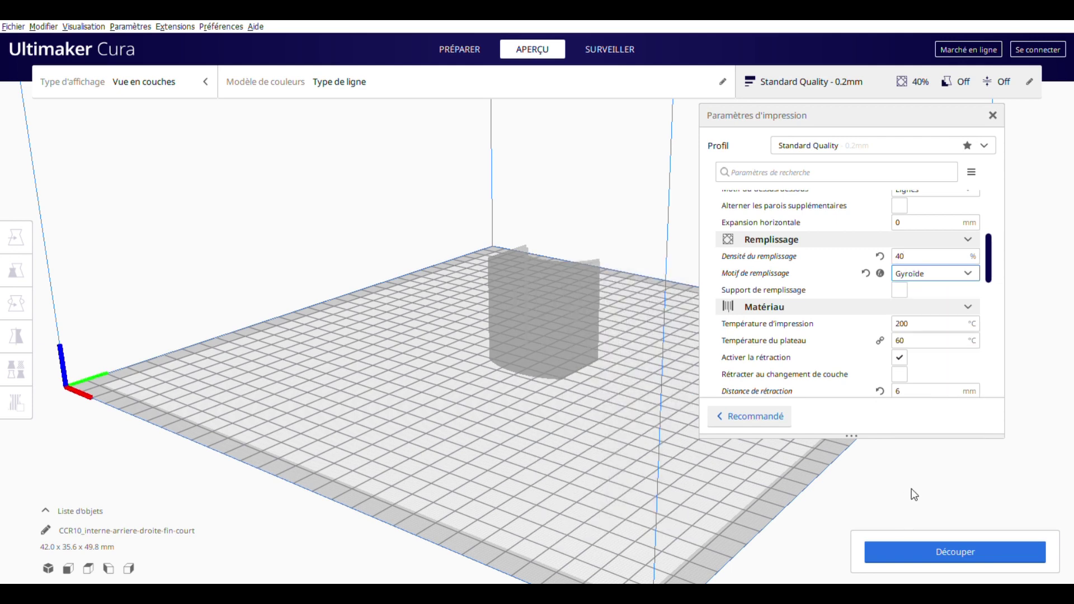
Set the printing temperature to 210 °C and the build plate temperature to 65 °C
{"action": "scroll", "coordinate": [985, 266], "scroll_direction": "down", "scroll_amount": 2}
{"action": "scroll", "coordinate": [985, 266], "scroll_direction": "down", "scroll_amount": 1}
{"action": "left_click", "coordinate": [922, 292]}
{"action": "key", "text": "BackSpace"}
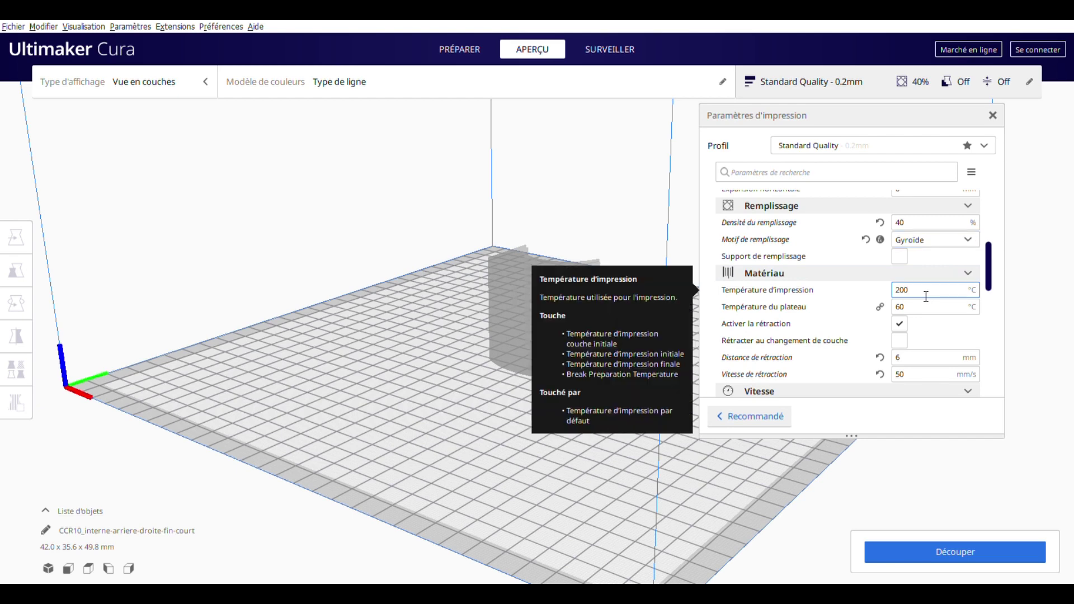
{"action": "key", "text": "BackSpace"}
{"action": "type", "text": "10"}
{"action": "left_click", "coordinate": [918, 308]}
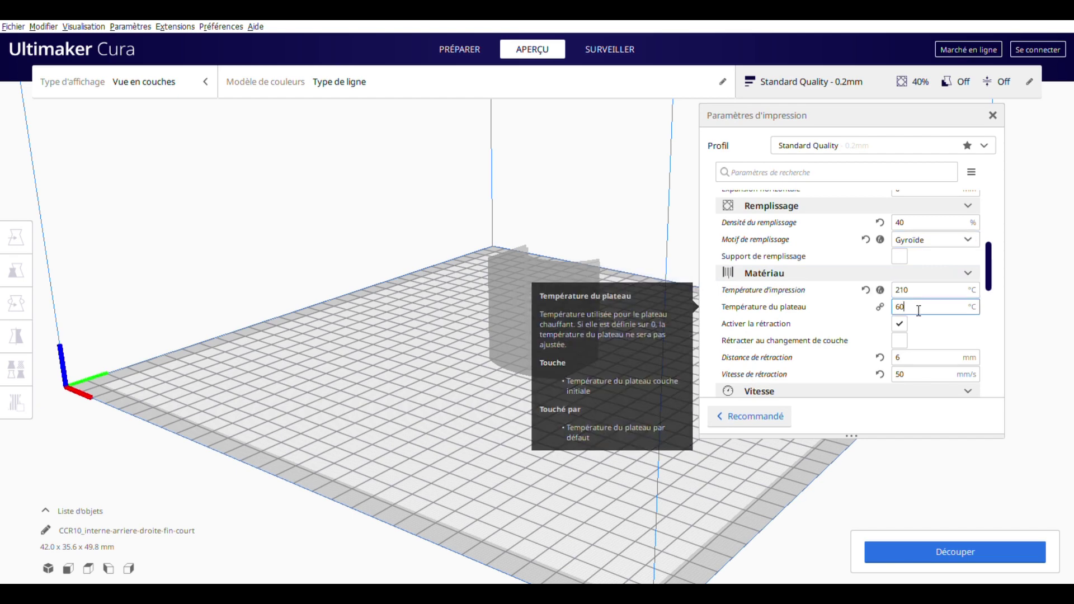
{"action": "key", "text": "BackSpace"}
{"action": "type", "text": "5"}
Re-enter the print speed and slice the part with the new settings
{"action": "scroll", "coordinate": [920, 313], "scroll_direction": "down", "scroll_amount": 4}
{"action": "left_click", "coordinate": [920, 314]}
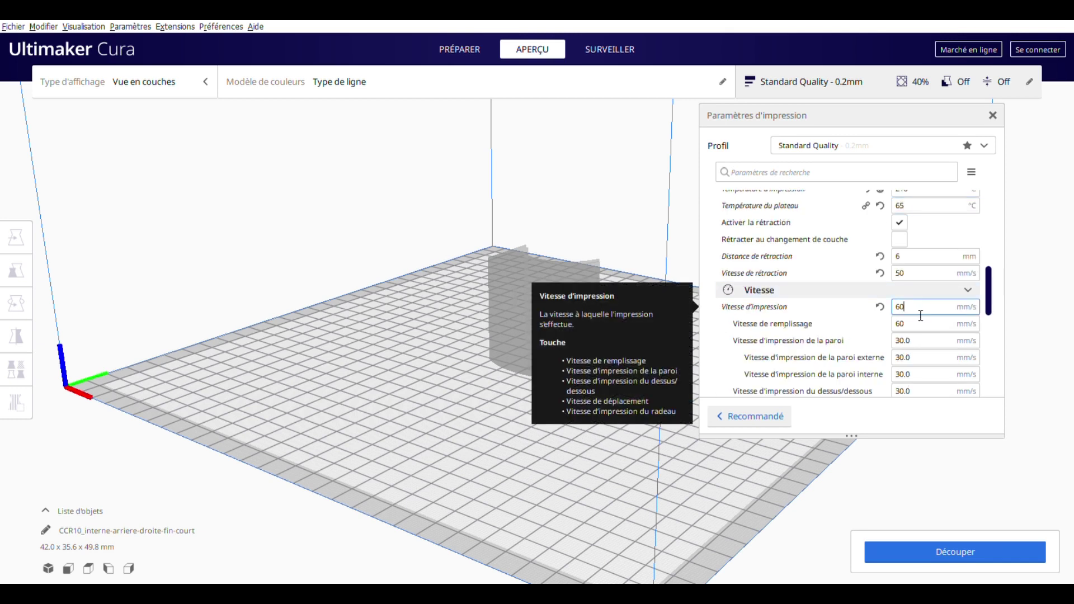
{"action": "key", "text": "BackSpace"}
{"action": "key", "text": "BackSpace"}
{"action": "type", "text": "60"}
{"action": "key", "text": "BackSpace"}
{"action": "key", "text": "BackSpace"}
{"action": "type", "text": "6"}
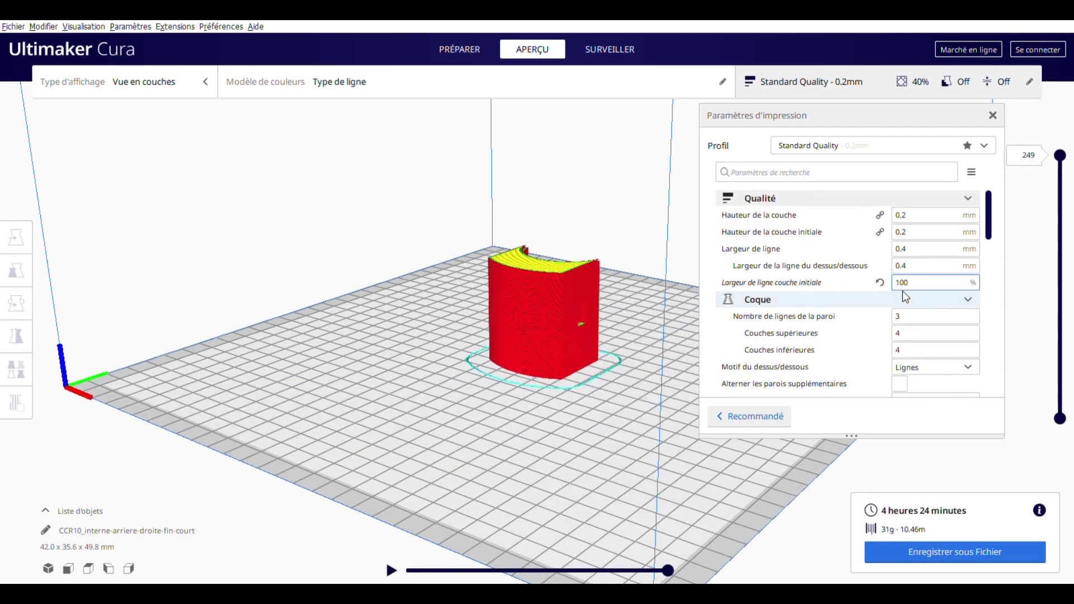
{"action": "mouse_move", "coordinate": [941, 222]}
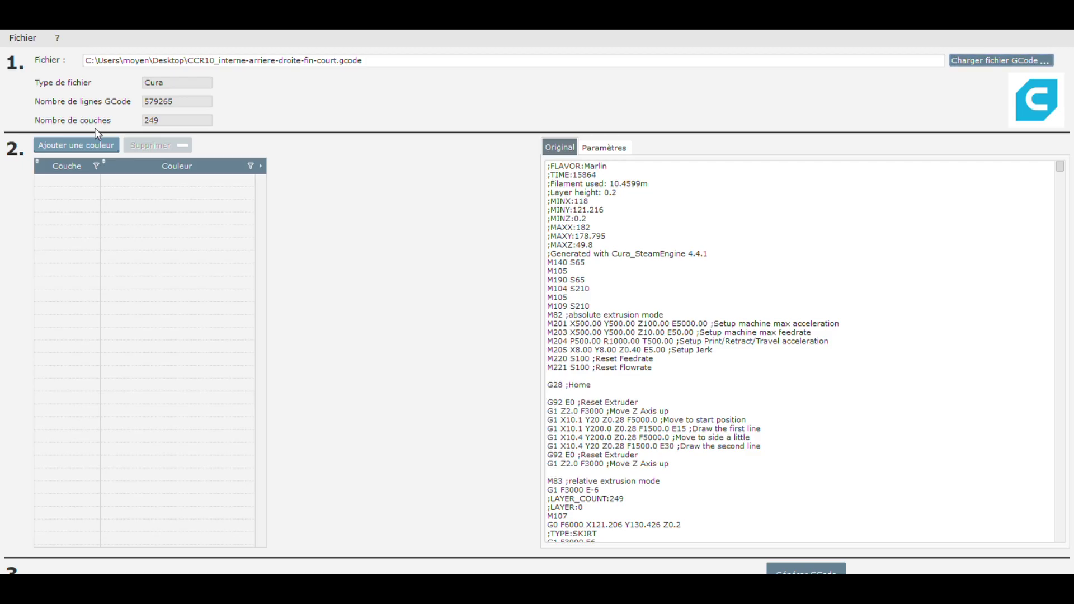
In MultiGCode, add a colour change to the CCR10_interne-arriere-droite-fin-court.gcode file
{"action": "left_click", "coordinate": [84, 145]}
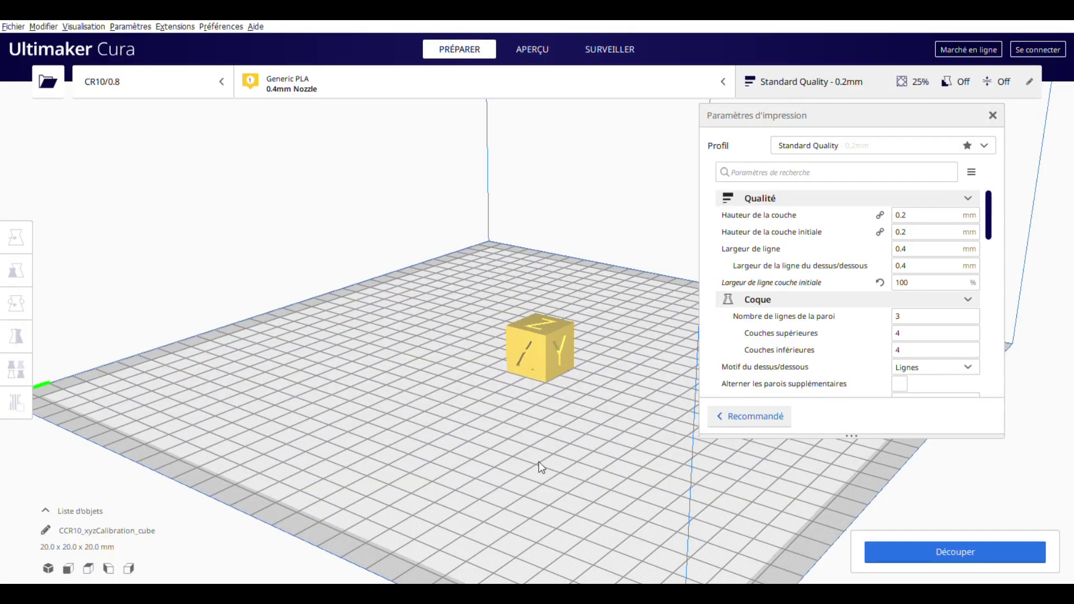
In Cura, slice the xyz calibration cube with the Standard Quality 0.2 mm profile and 25% infill
{"action": "scroll", "coordinate": [652, 465], "scroll_direction": "up", "scroll_amount": 3}
{"action": "right_click_drag", "start_coordinate": [652, 466], "coordinate": [672, 464]}
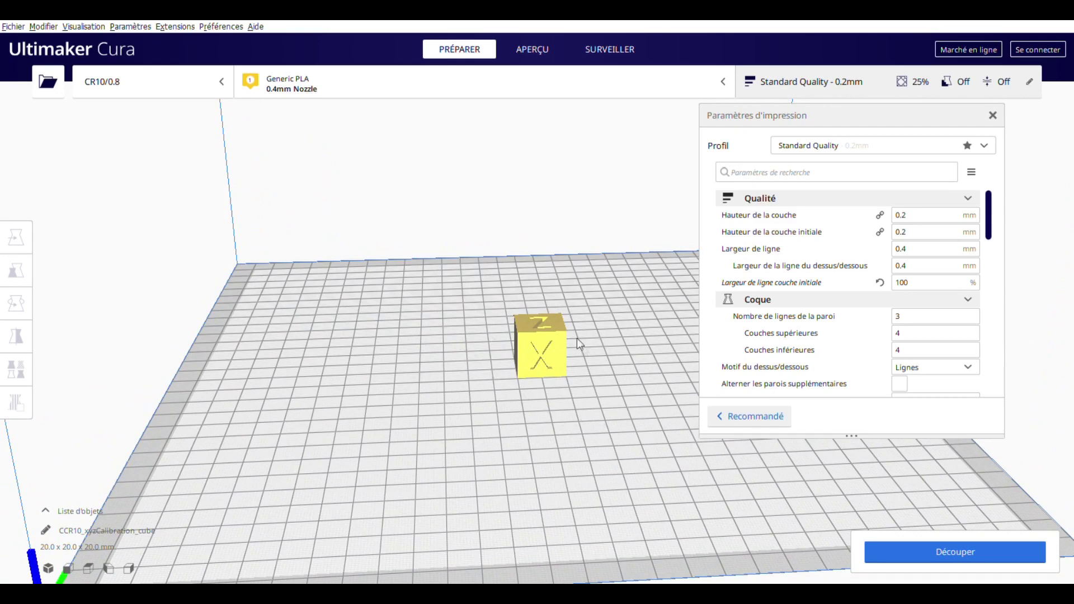
{"action": "right_click_drag", "start_coordinate": [682, 459], "coordinate": [813, 545]}
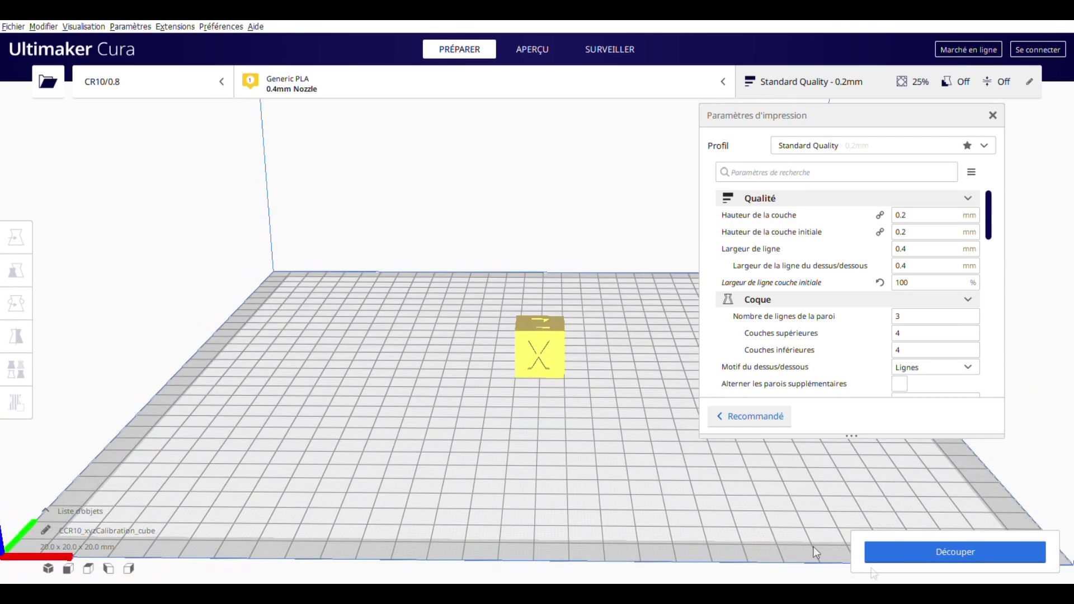
{"action": "scroll", "coordinate": [527, 407], "scroll_direction": "down", "scroll_amount": 3}
{"action": "left_click", "coordinate": [937, 560]}
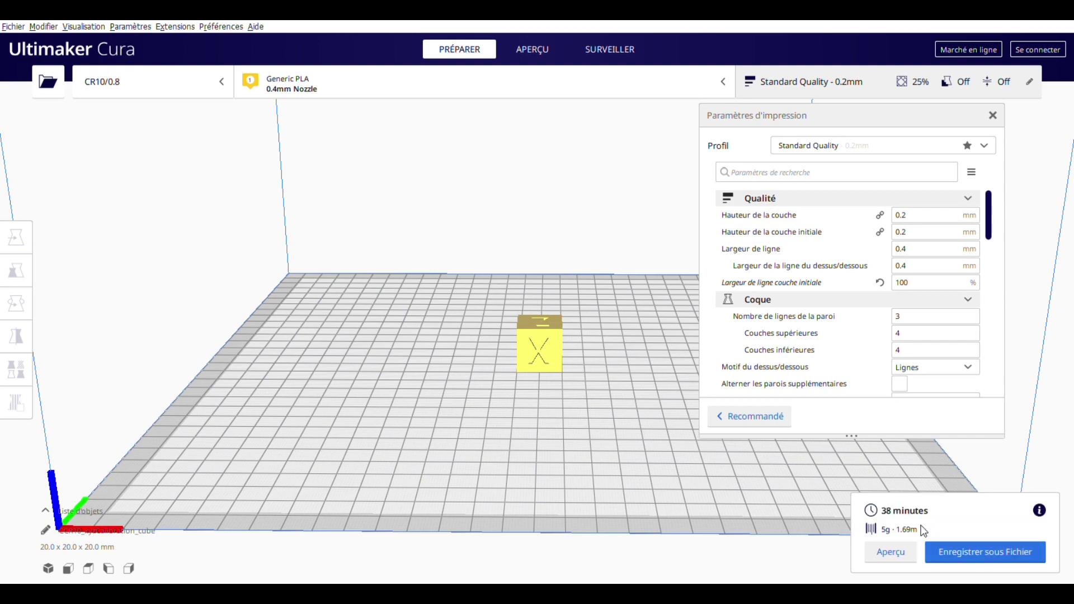
Examine the calibration cube's faces and step down through its sliced layers in the preview
{"action": "right_click_drag", "start_coordinate": [492, 384], "coordinate": [662, 443]}
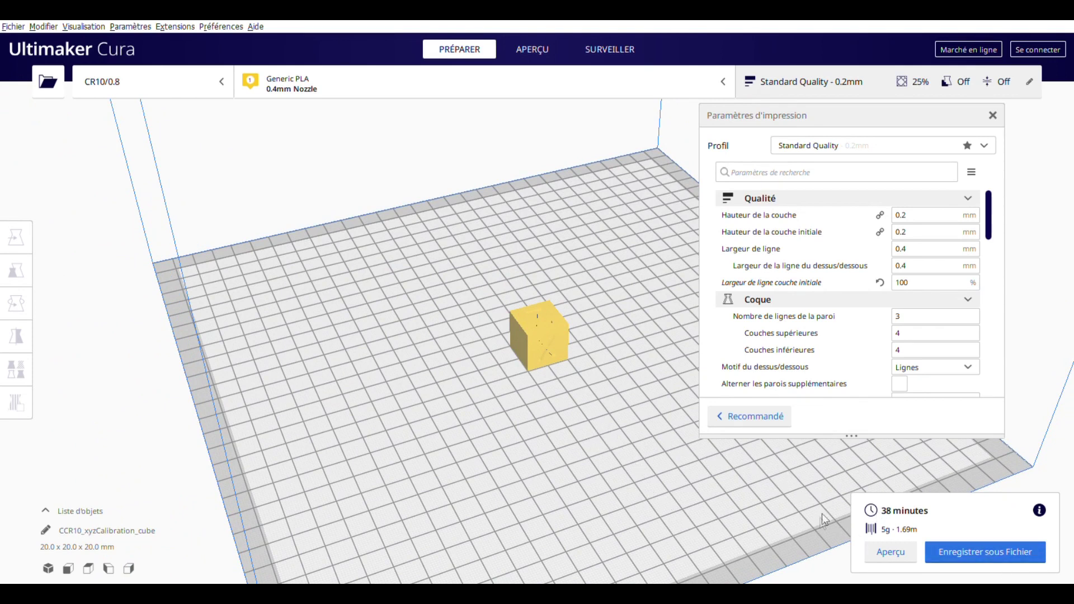
{"action": "right_click_drag", "start_coordinate": [628, 407], "coordinate": [455, 405]}
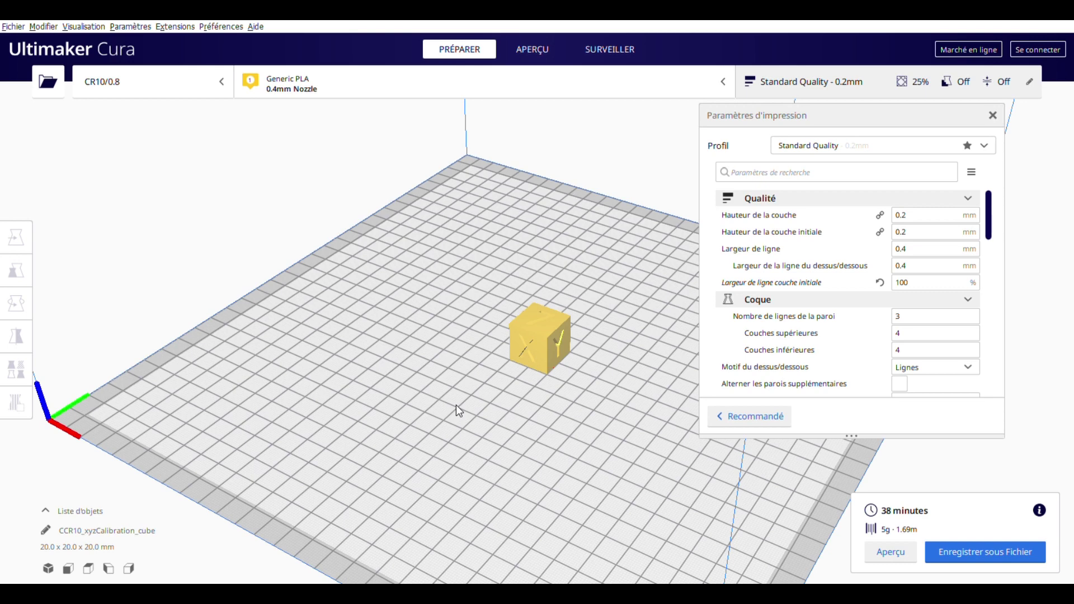
{"action": "left_click", "coordinate": [890, 552]}
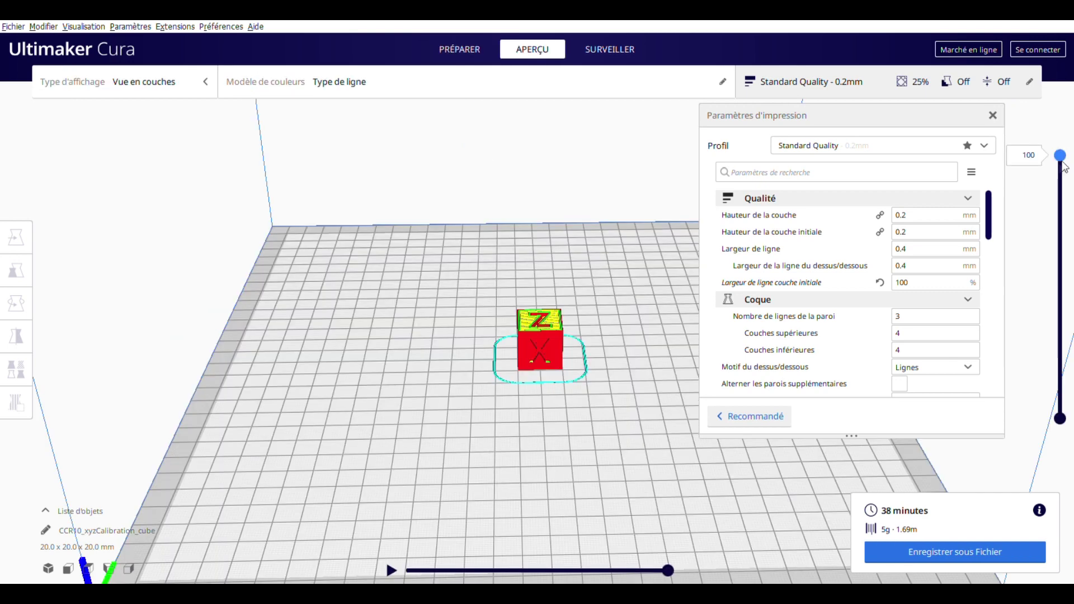
{"action": "left_click_drag", "start_coordinate": [1056, 179], "coordinate": [1057, 334]}
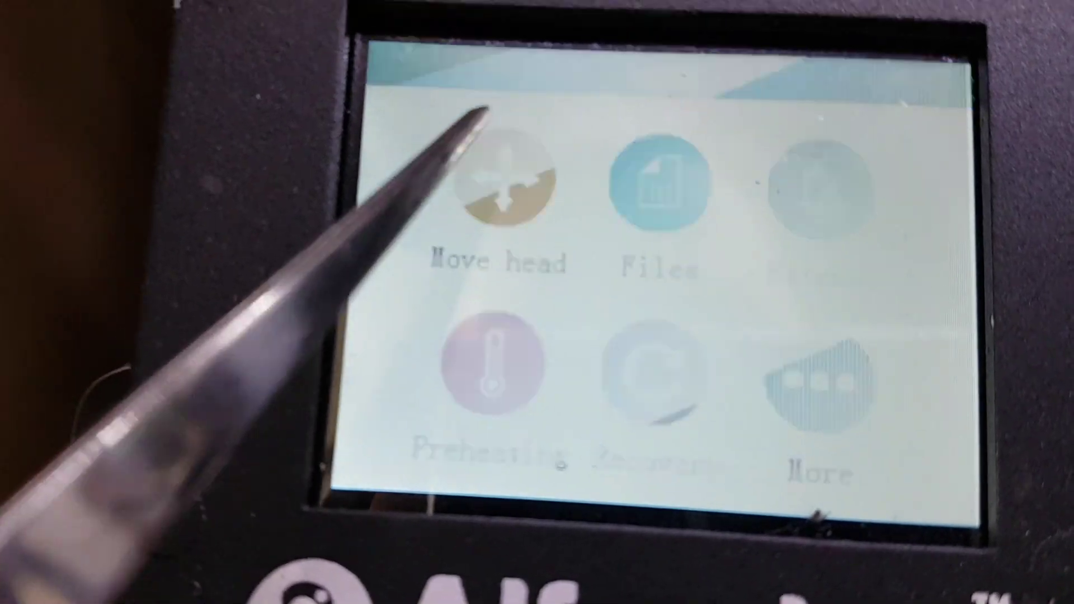
{"action": "left_click", "coordinate": [481, 157]}
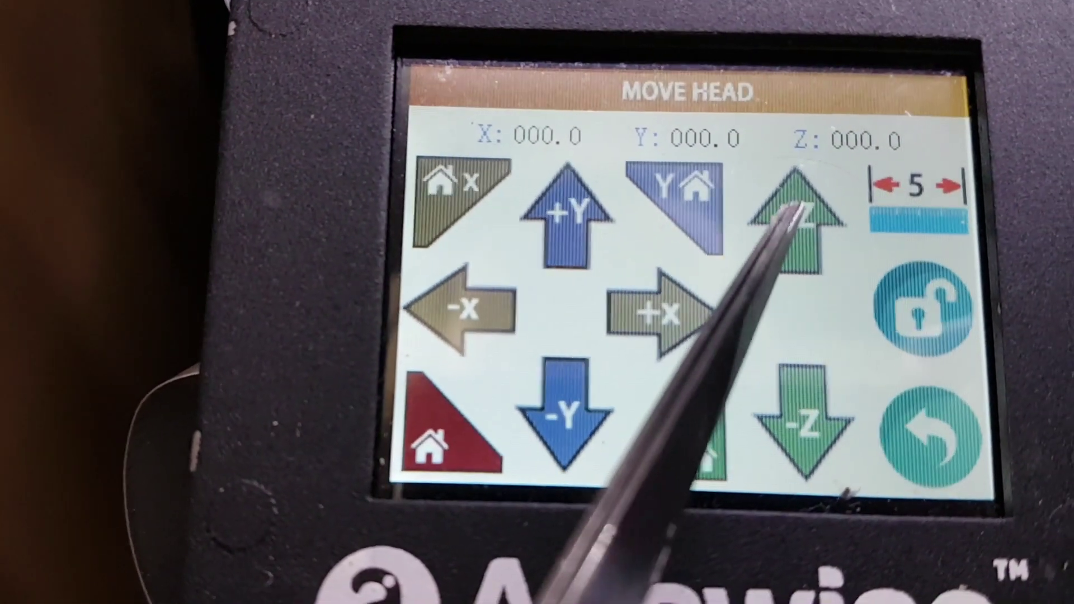
{"action": "left_click", "coordinate": [793, 215]}
{"action": "left_click", "coordinate": [793, 219]}
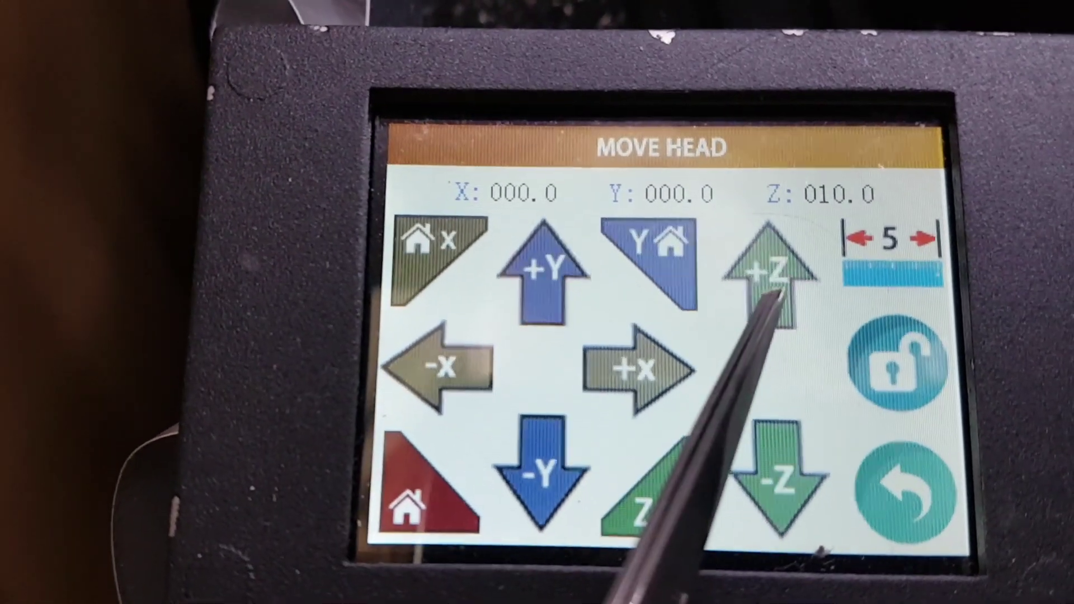
{"action": "left_click", "coordinate": [793, 269]}
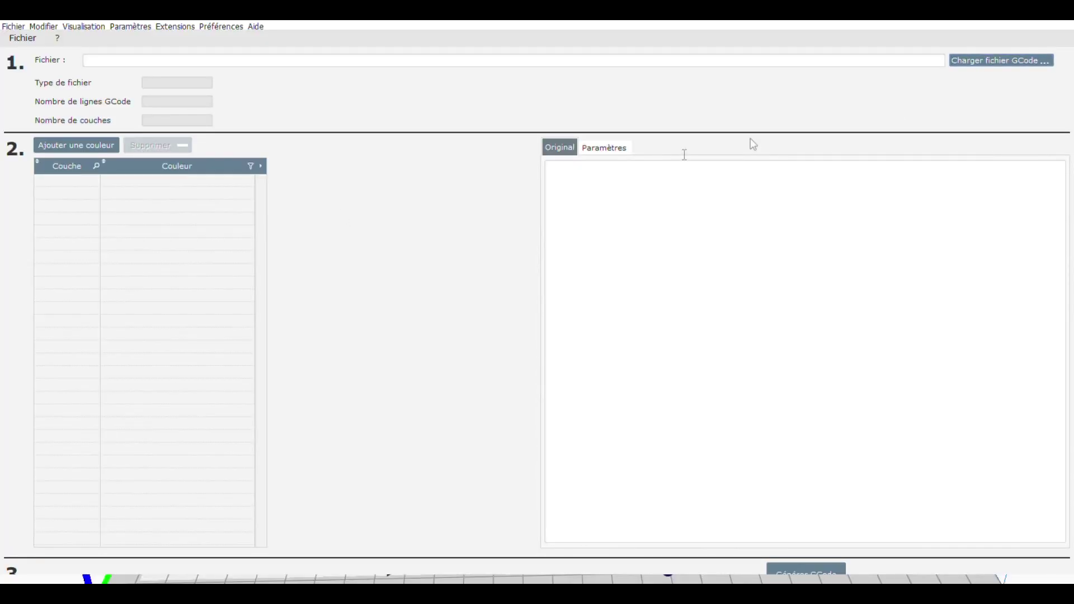
In MultiGCode, load the XYZ.gcode file and highlight its original GCode text
{"action": "left_click", "coordinate": [1001, 60]}
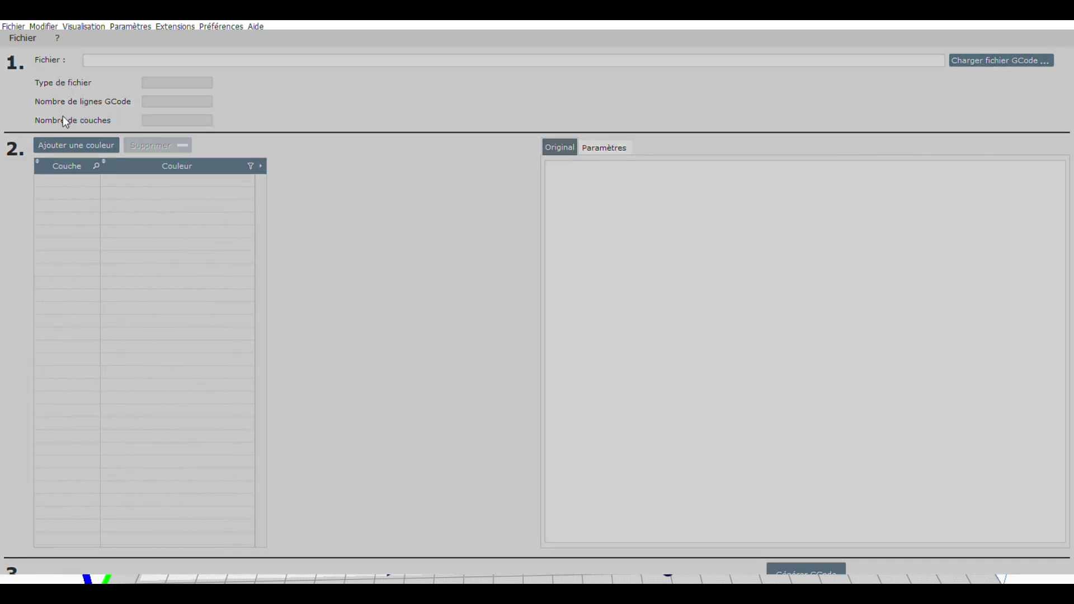
{"action": "double_click", "coordinate": [321, 230]}
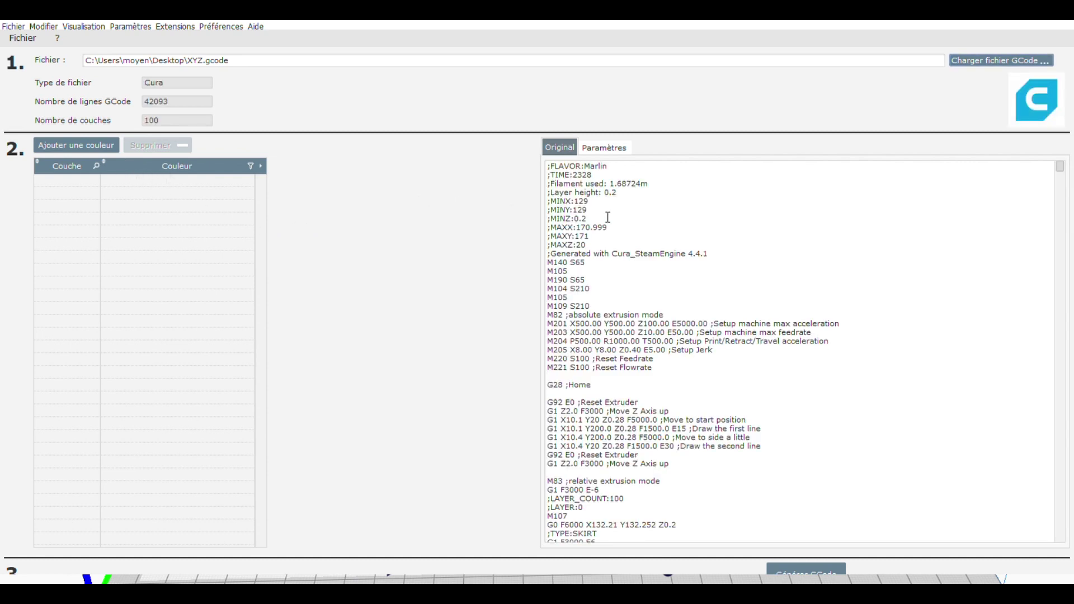
{"action": "left_click_drag", "start_coordinate": [673, 538], "coordinate": [553, 95]}
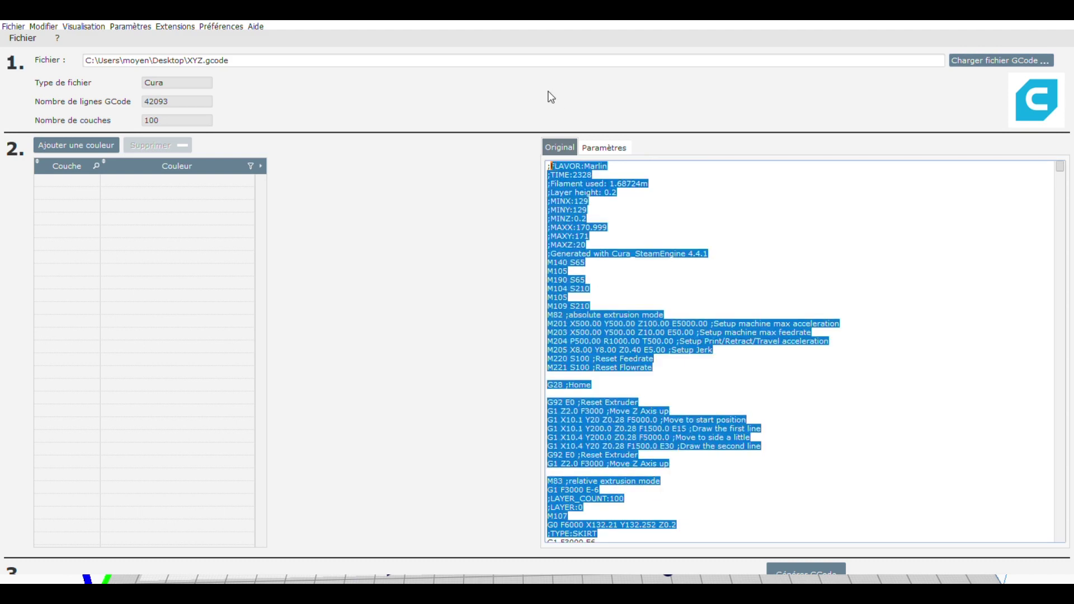
Add a first colour change to the XYZ.gcode file
{"action": "left_click", "coordinate": [67, 144]}
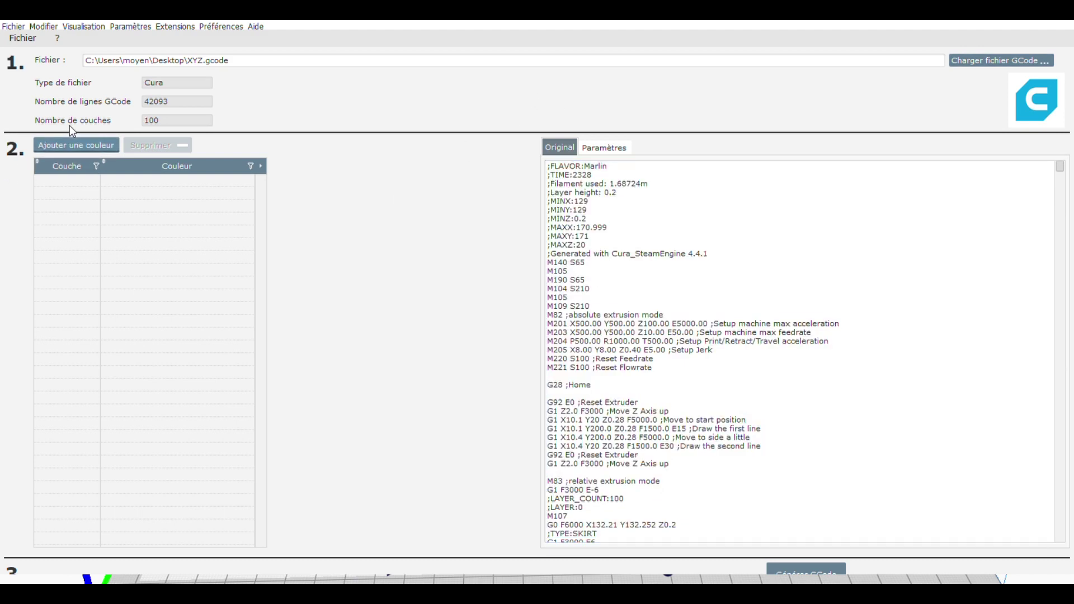